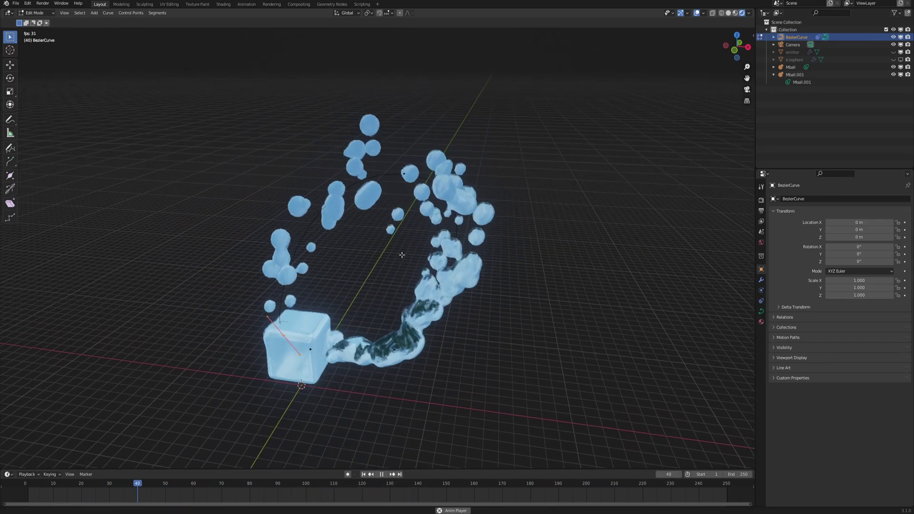
- Move the curve's control point on the lower bend beside the cube farther out along the fluid path
middle_click_drag(398, 235, 552, 427)
scroll(552, 426, "down", 2)
left_click(370, 329)
key("g")
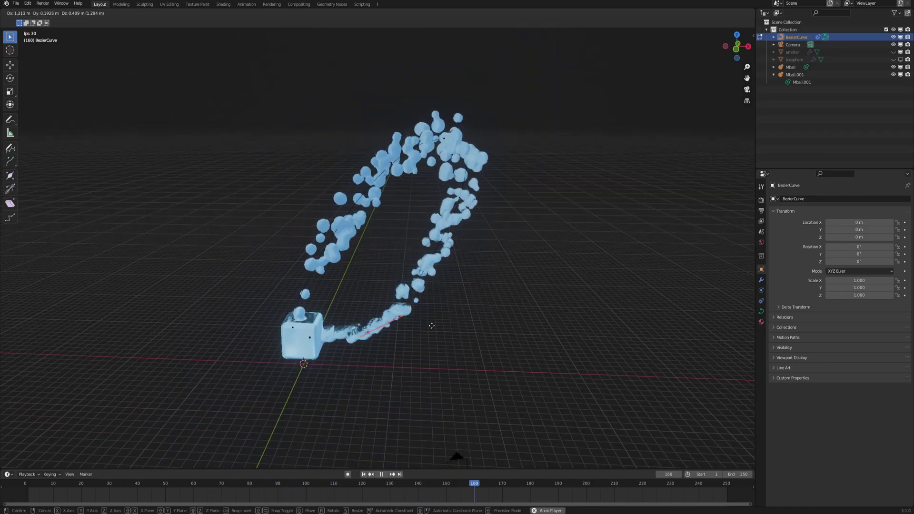
left_click(449, 305)
- Fatten the curve radius at the selected control point, then tilt that point
key("alt+s")
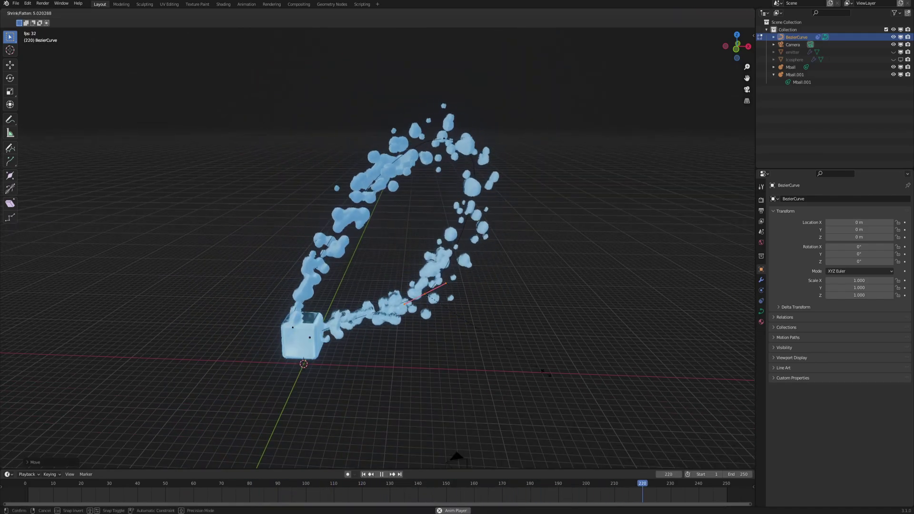
left_click(527, 351)
key("ctrl+t")
left_click(518, 288)
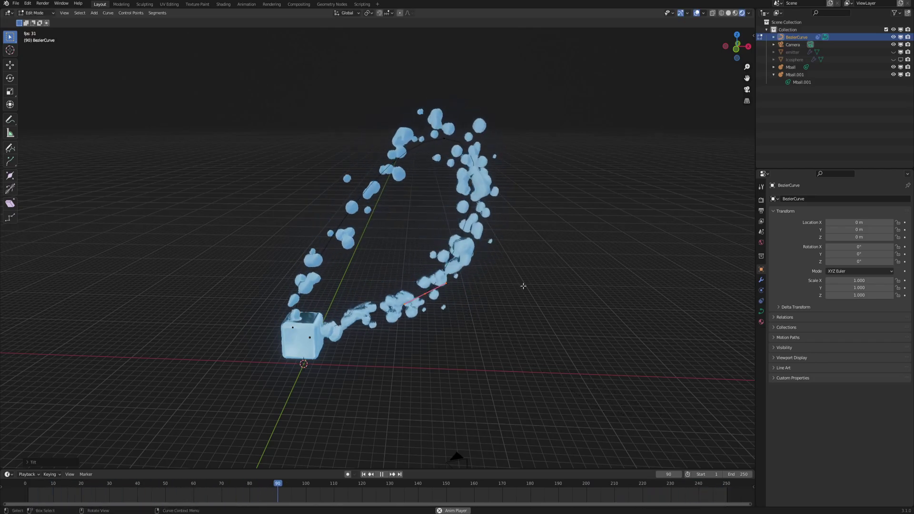
- Raise the emitter's particle number to 476 and check the denser fluid stream from several angles
middle_click_drag(519, 288, 565, 191, "ctrl")
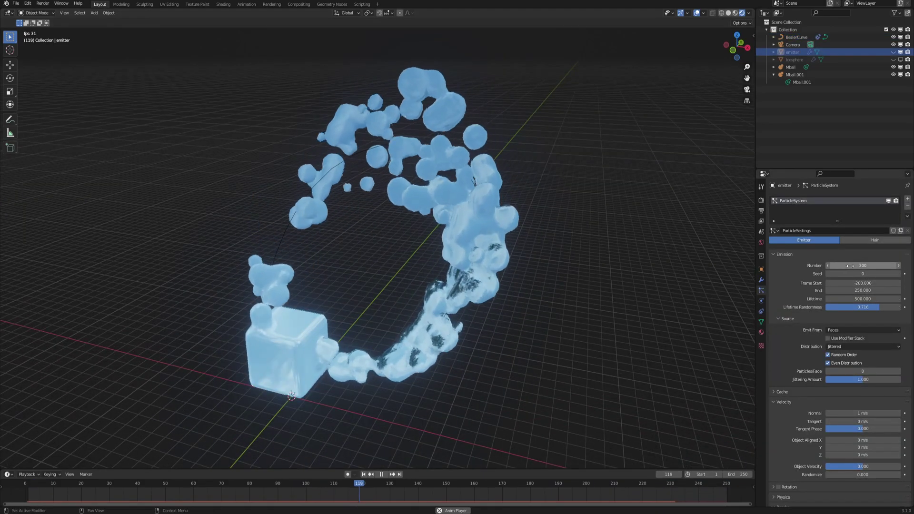
left_click_drag(849, 266, 881, 265)
middle_click_drag(481, 273, 373, 278)
scroll(413, 230, "down", 1)
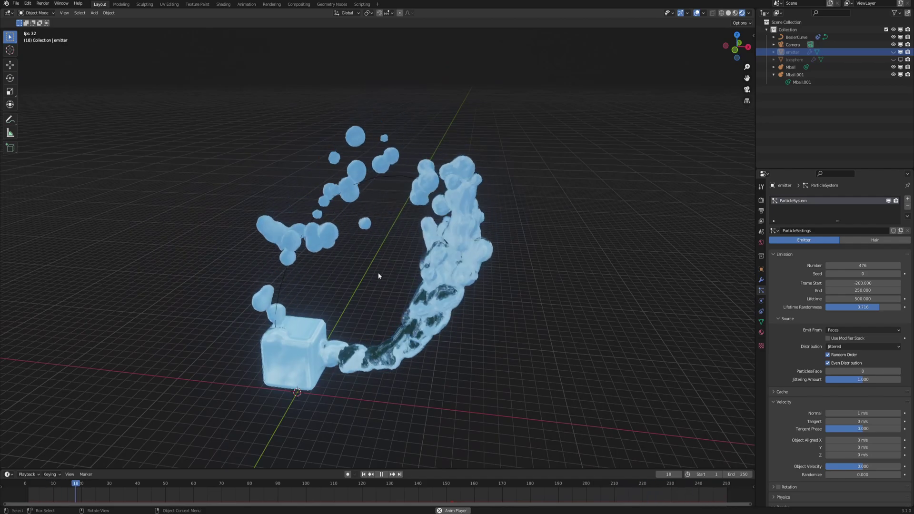
middle_click_drag(331, 268, 396, 253)
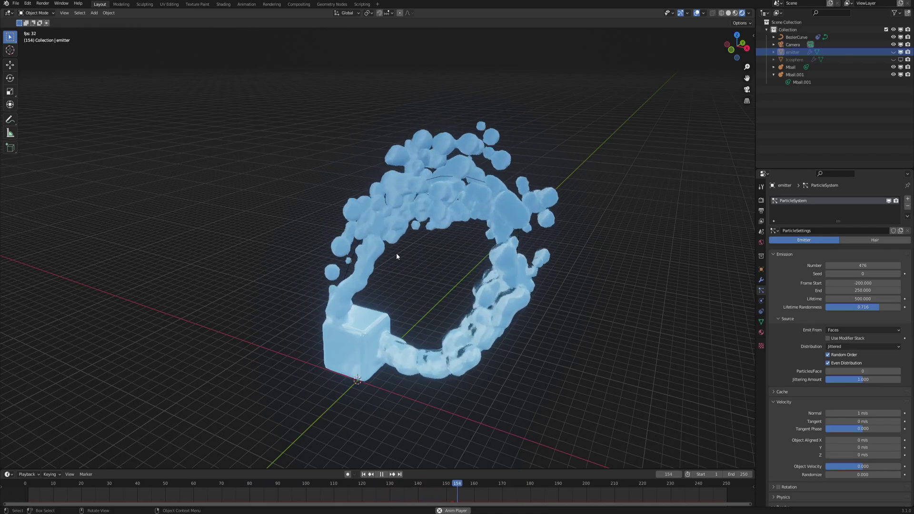
middle_click_drag(429, 252, 458, 239)
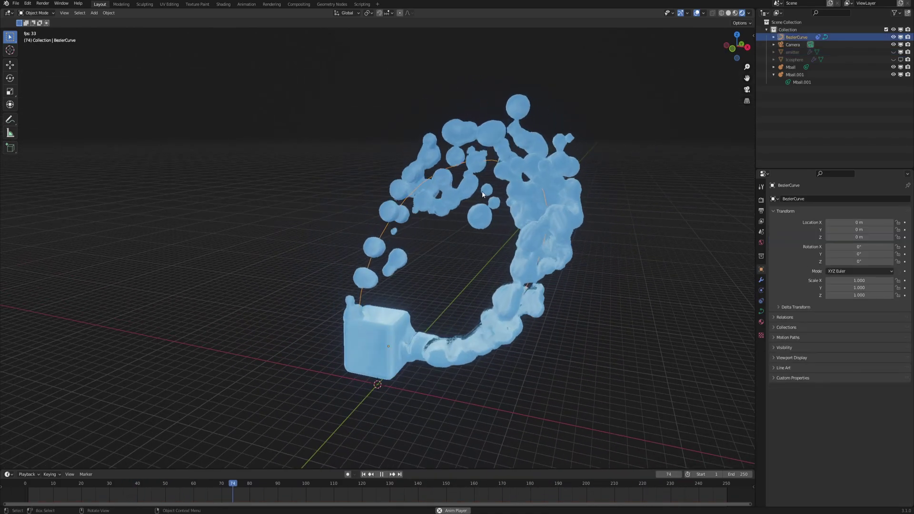
- Edit the Bezier curve's points and move the control point at the top of the loop
key("Tab")
middle_click_drag(466, 138, 369, 283, "shift")
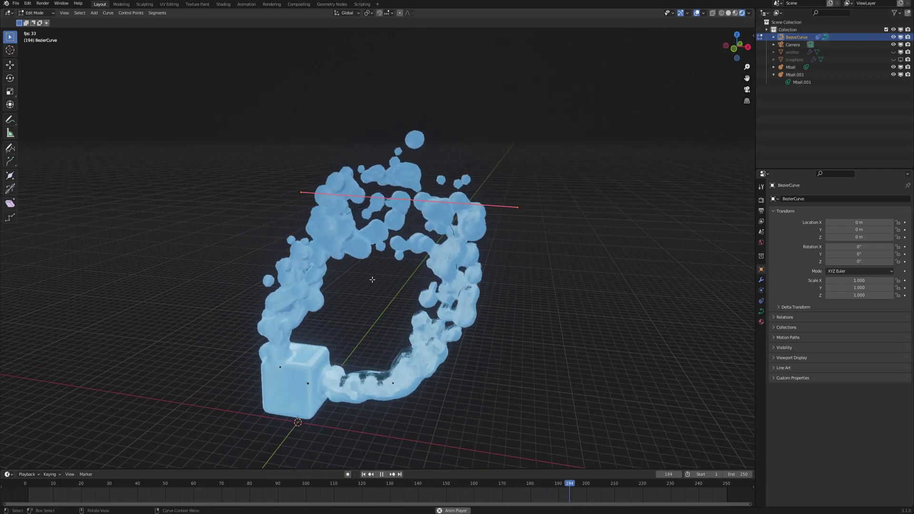
middle_click_drag(343, 341, 367, 299)
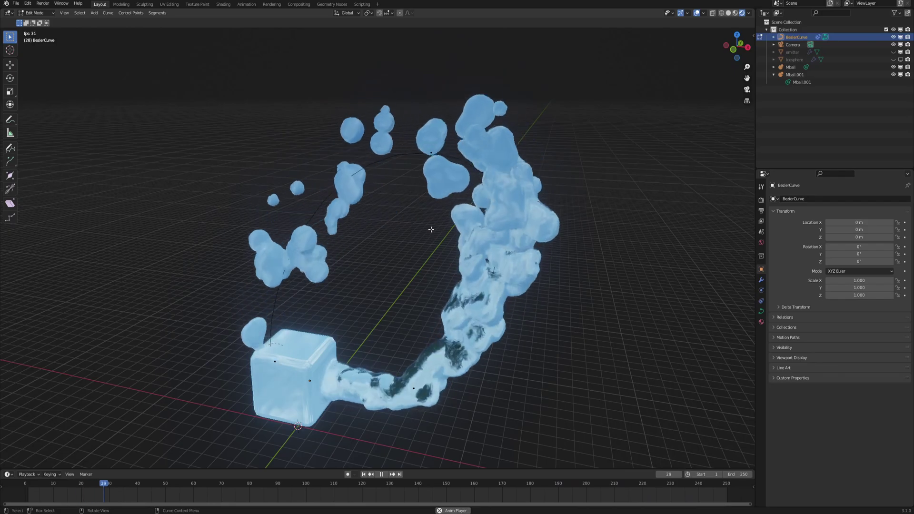
middle_click_drag(431, 231, 414, 245)
scroll(400, 179, "down", 2)
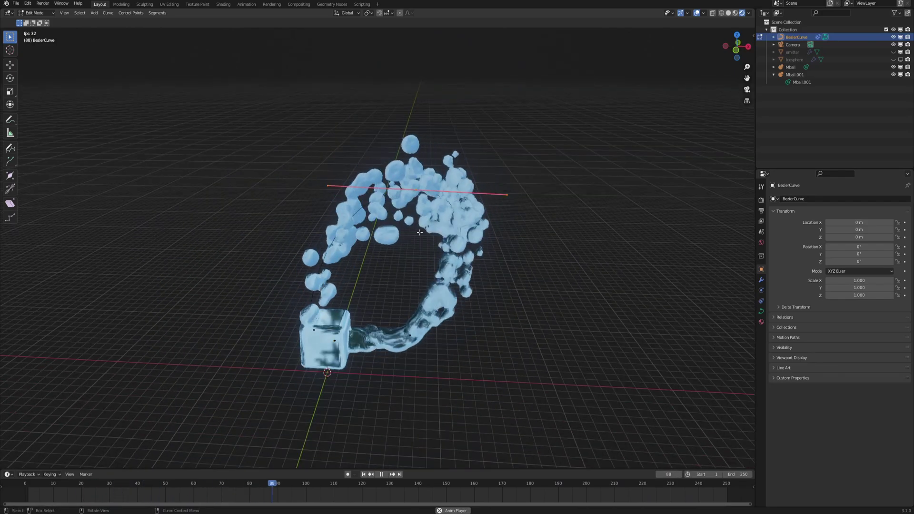
left_click(398, 261)
scroll(399, 261, "up", 2)
middle_click_drag(248, 164, 232, 154)
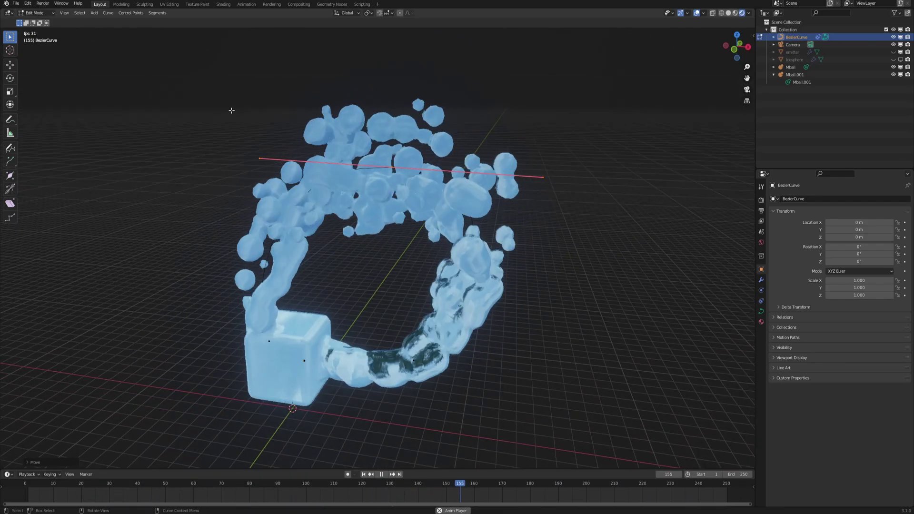
- Move the curve's end point away from the cube and extrude it into several new segments, rotating the last point
middle_click_drag(359, 255, 381, 254)
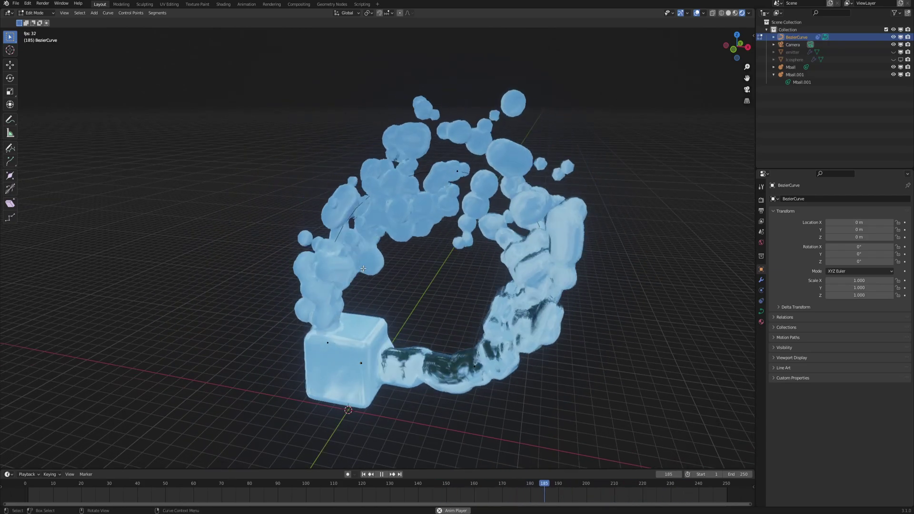
middle_click_drag(431, 258, 345, 241, "shift")
middle_click_drag(389, 261, 418, 289)
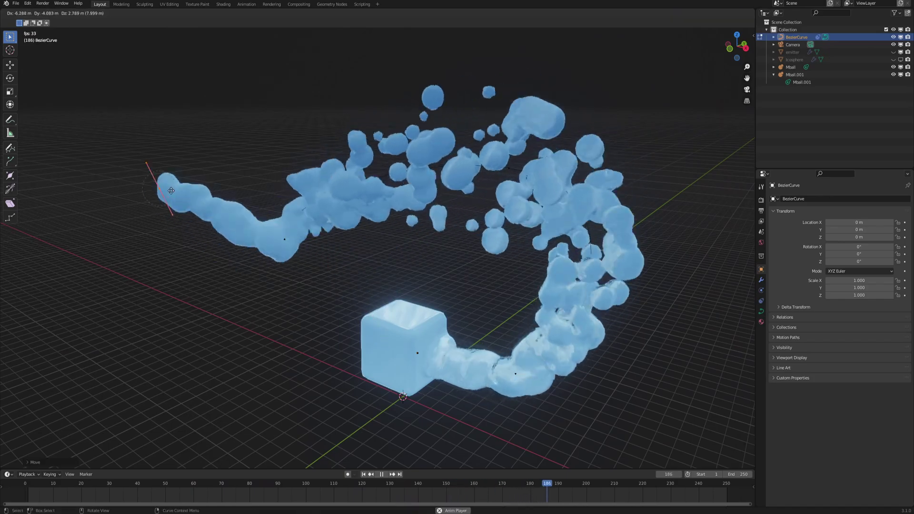
left_click(171, 187)
middle_click_drag(171, 190, 232, 275)
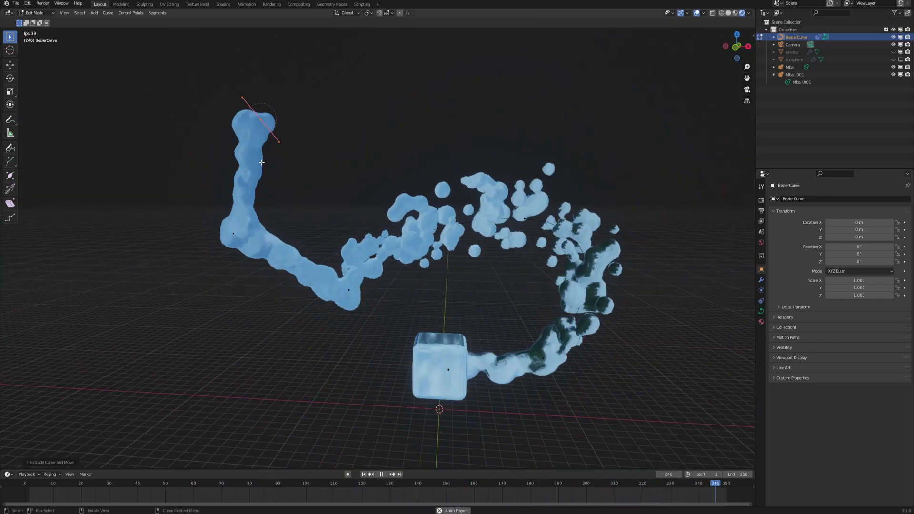
middle_click_drag(296, 173, 266, 186, "shift")
key("e")
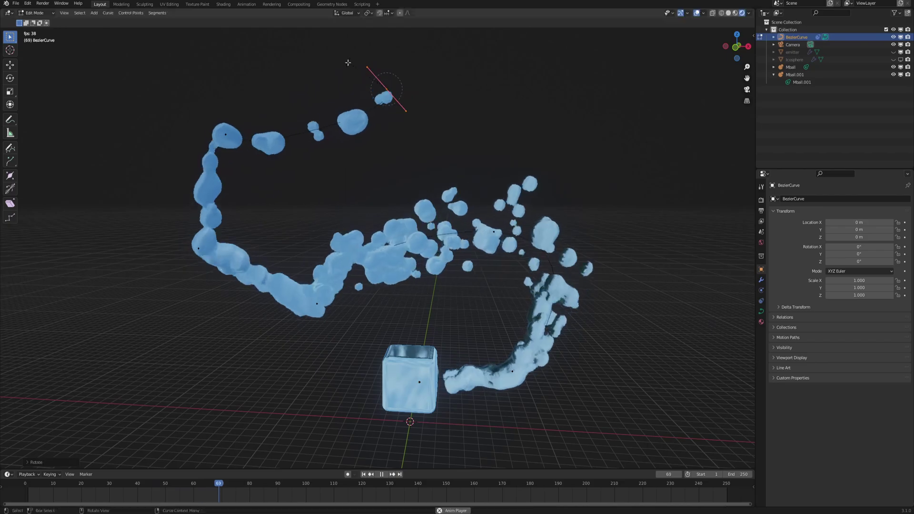
middle_click_drag(348, 62, 359, 168)
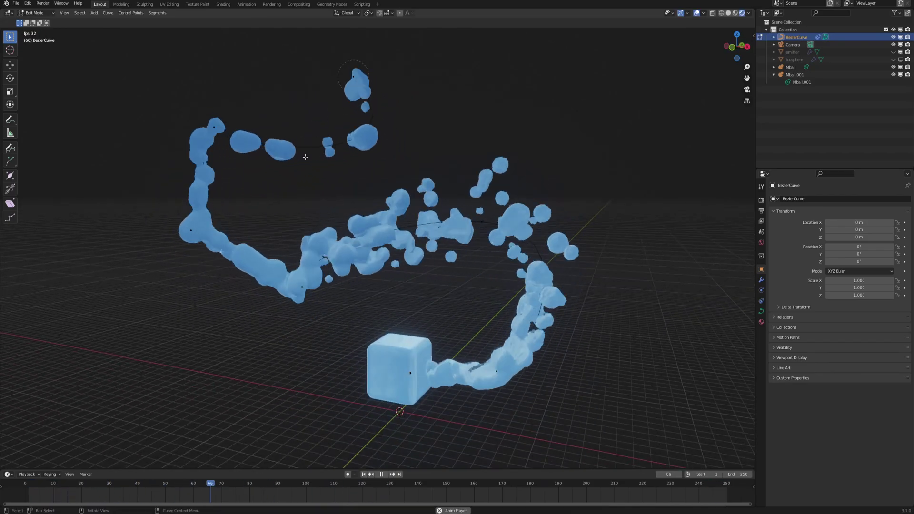
- Examine the playing fluid animation around the cube and along the extended curve
middle_click_drag(416, 317, 386, 289)
middle_click_drag(376, 163, 377, 218)
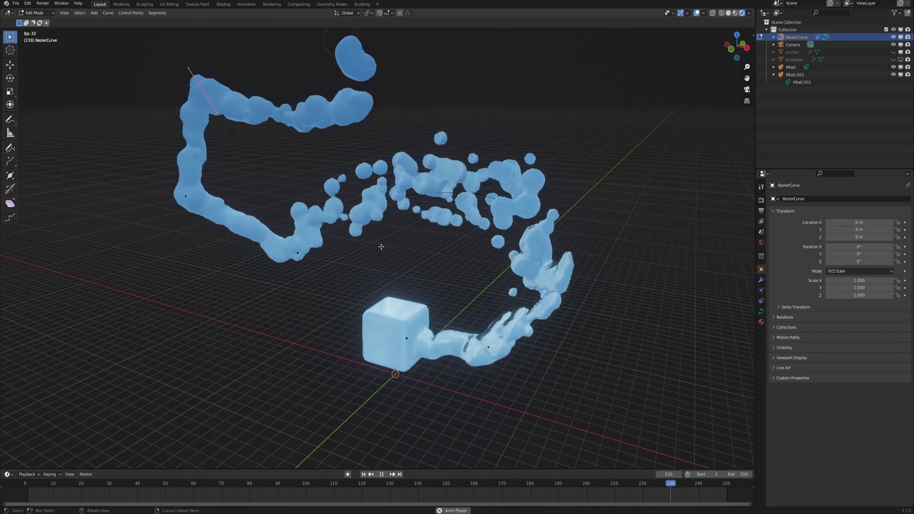
scroll(368, 264, "up", 3)
middle_click_drag(400, 319, 386, 281, "shift")
middle_click_drag(385, 281, 404, 242, "shift")
scroll(407, 180, "up", 2)
scroll(400, 184, "down", 3)
middle_click_drag(400, 185, 404, 210, "shift")
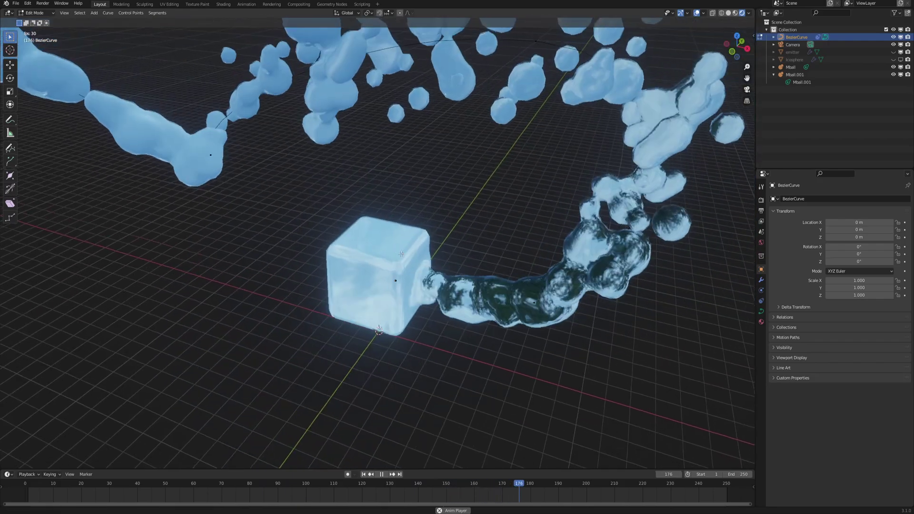
scroll(349, 142, "down", 3)
middle_click_drag(348, 143, 405, 263, "shift")
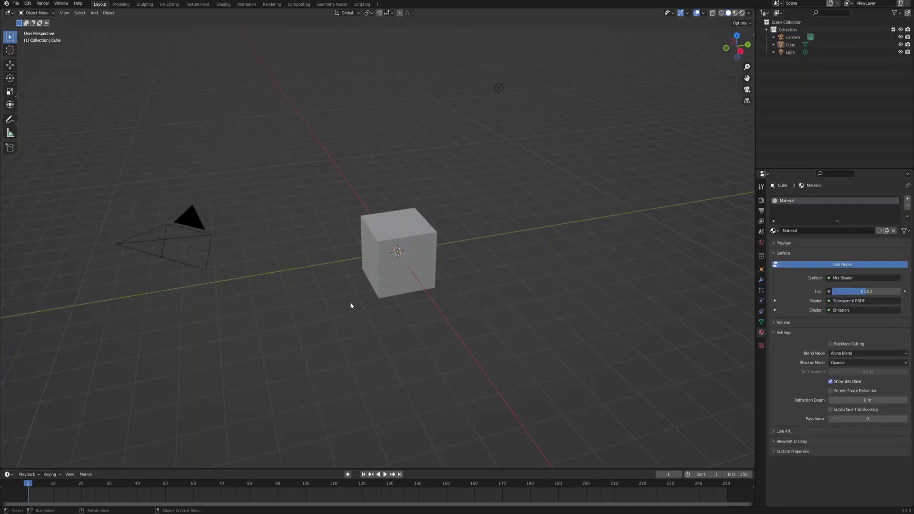
- Delete all the default objects and add a mesh plane at the origin
key("a")
key("x")
left_click(328, 287)
key("shift+a")
mouse_move(327, 267)
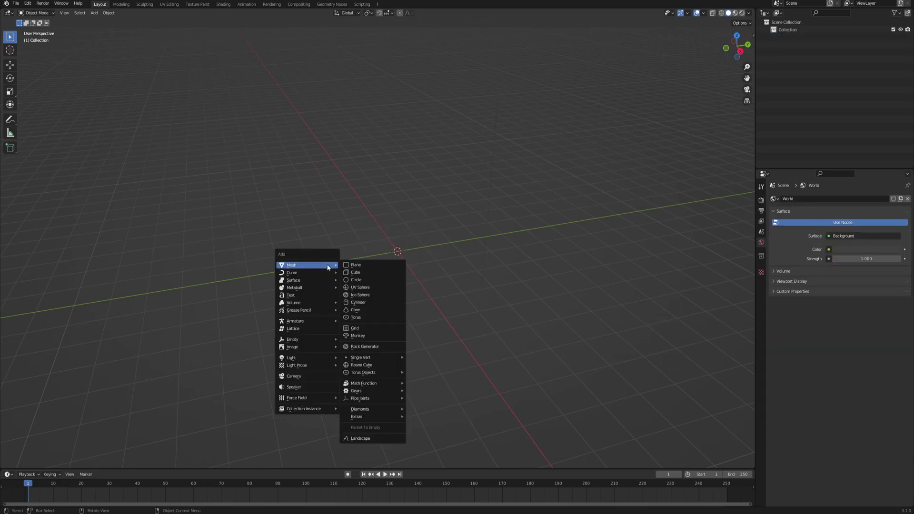
left_click(366, 266)
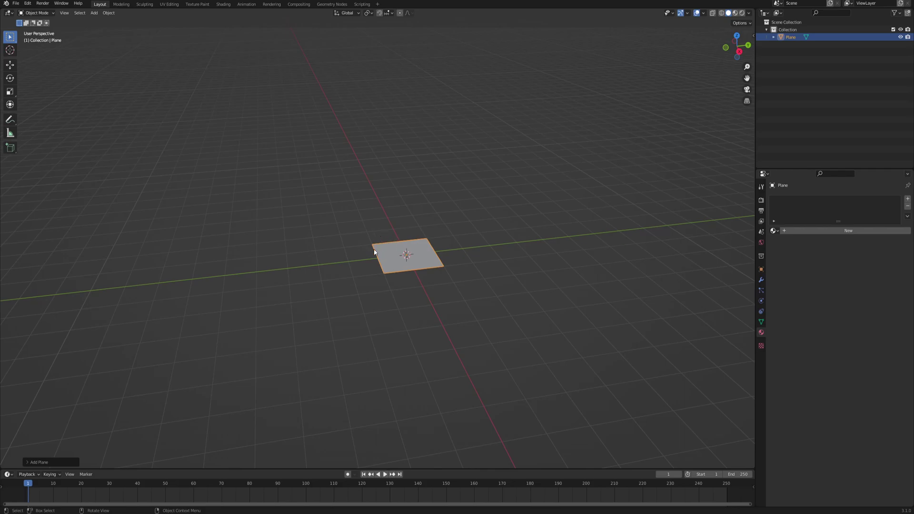
- Add a particle system to the plane, preview the falling particles and return the animation to frame 1
left_click(907, 200)
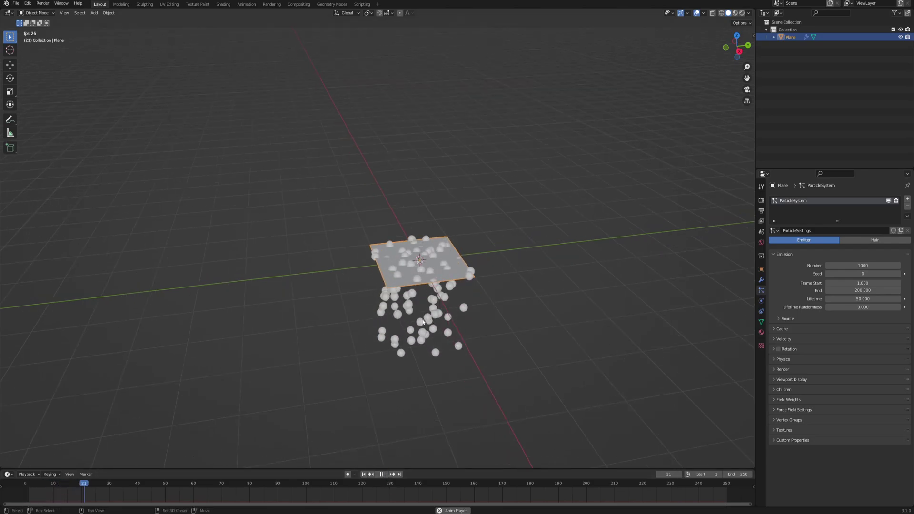
middle_click_drag(423, 318, 399, 310)
left_click(381, 474)
left_click(363, 475)
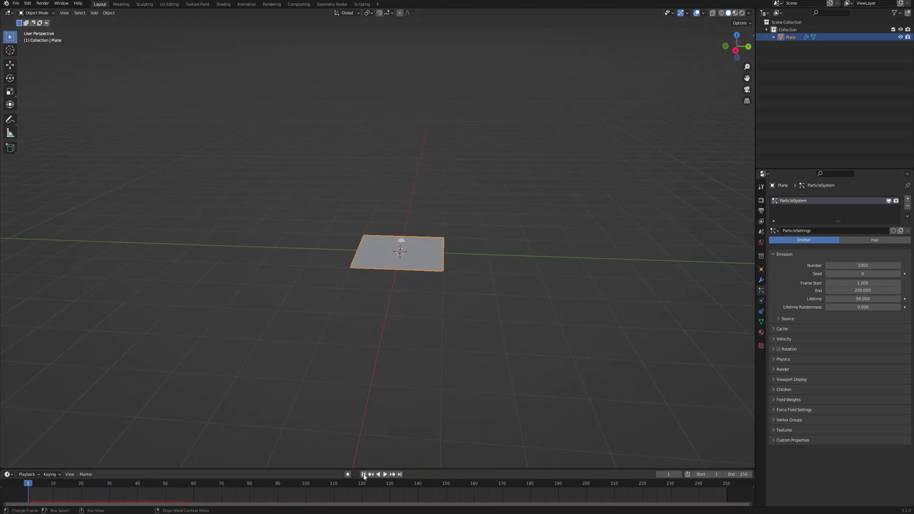
- Add a metaball Ball and move it along the Y axis, well clear of the plane
key("shift+a")
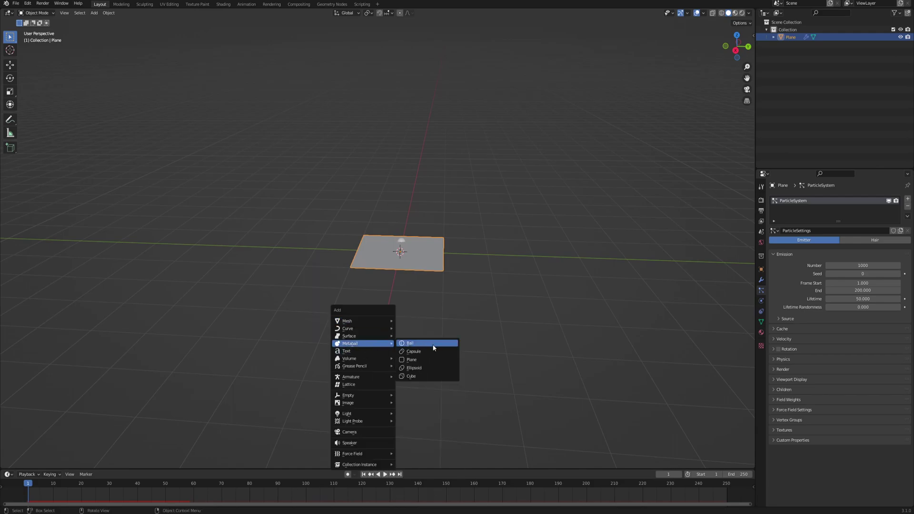
left_click(434, 348)
key("g")
key("y")
left_click(577, 298)
middle_click_drag(424, 270, 347, 264)
- Render the plane's particles as Object with Mball as the instance object, at a scale of 1
left_click(345, 260)
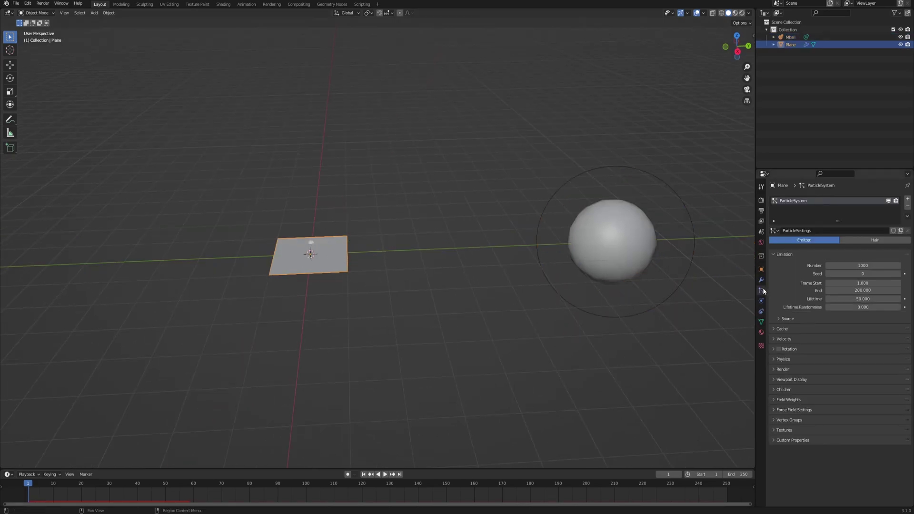
left_click(783, 370)
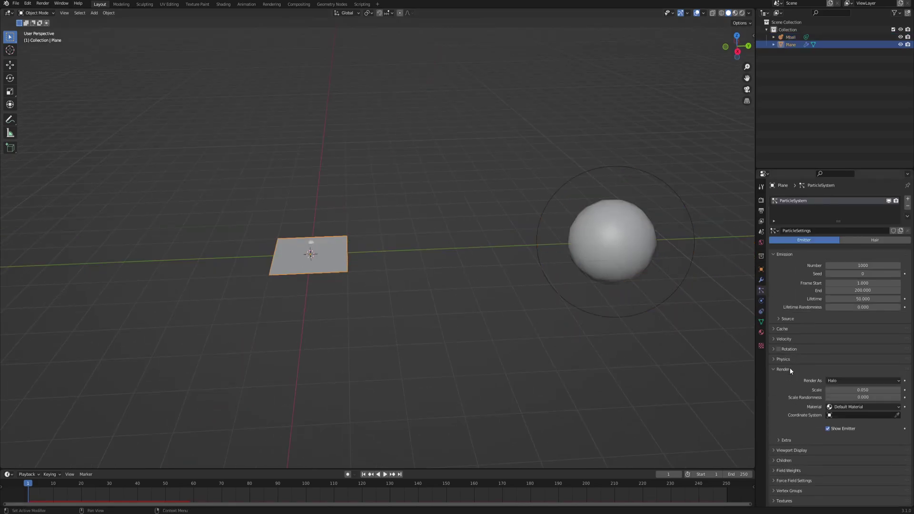
left_click(837, 381)
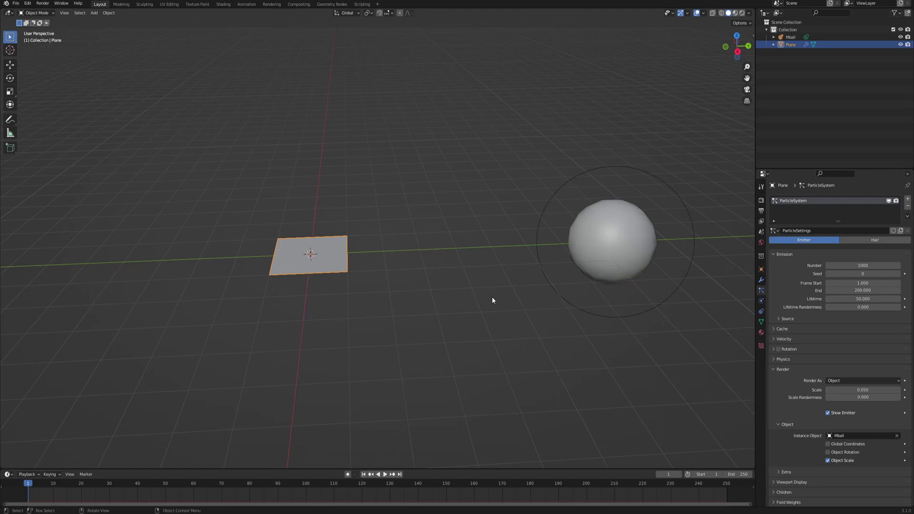
middle_click_drag(313, 271, 332, 244)
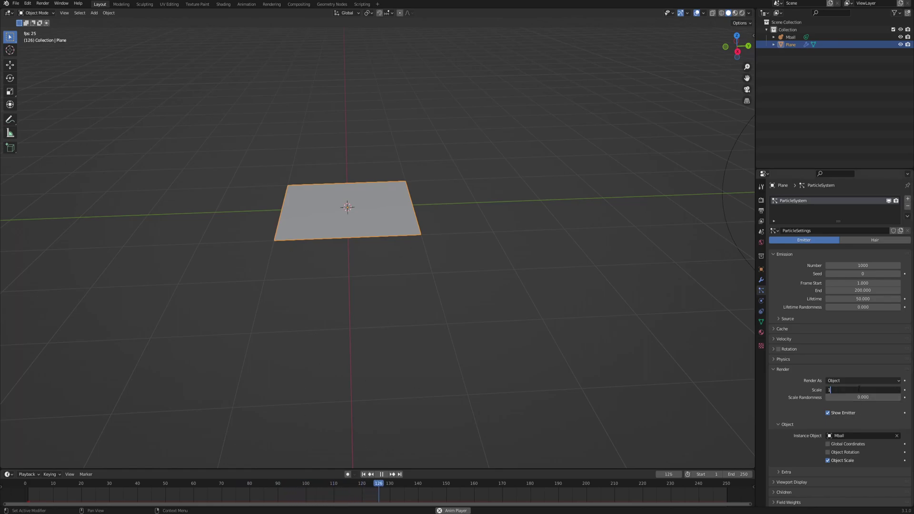
key("Return")
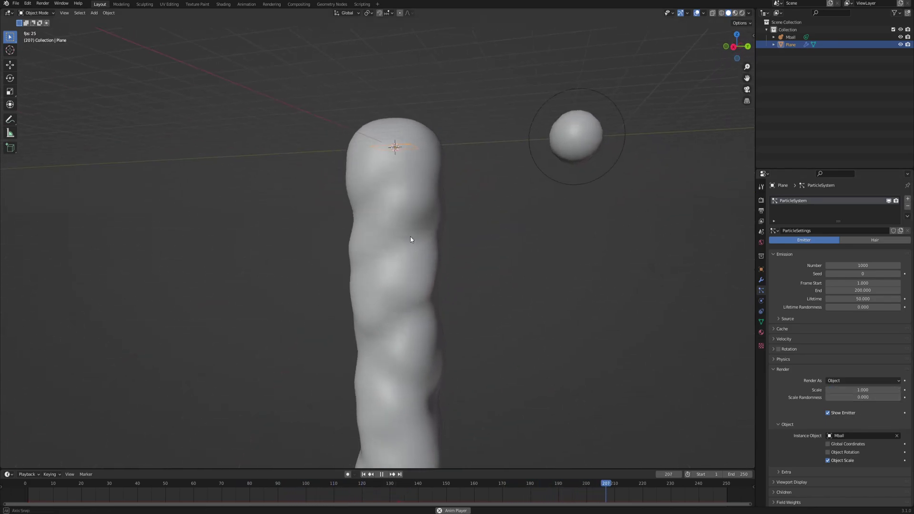
- Inspect the falling metaball stream from several angles, stop playback, return to frame 1 and deselect the plane
middle_click_drag(408, 241, 378, 257)
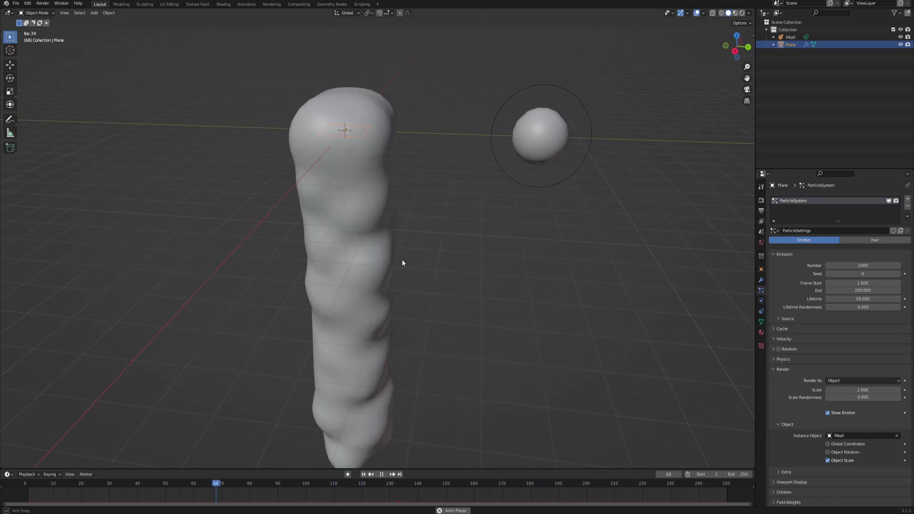
middle_click_drag(402, 261, 396, 241)
key("space")
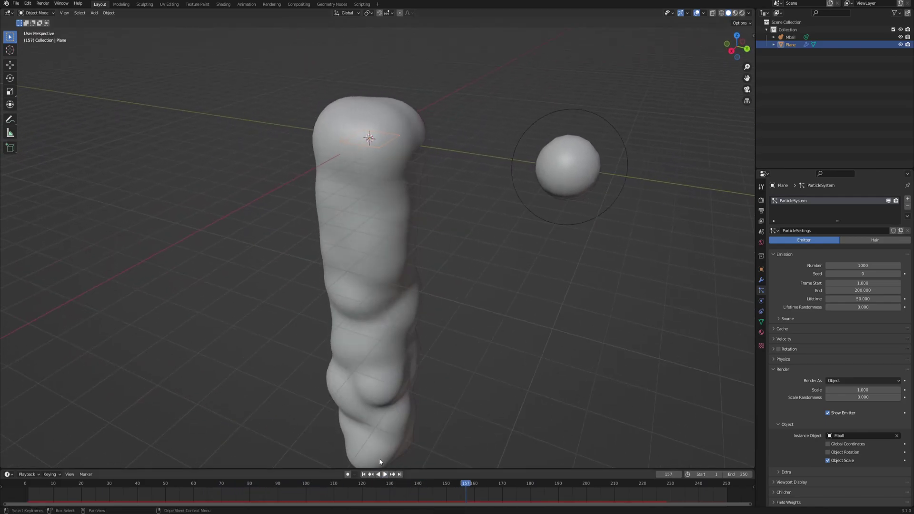
middle_click_drag(372, 202, 438, 272)
left_click(474, 227)
middle_click_drag(427, 189, 420, 262, "shift")
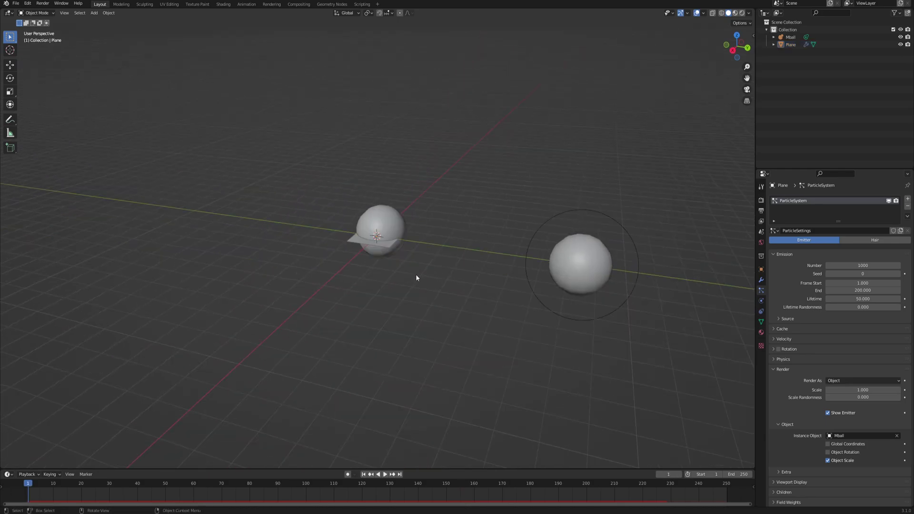
- Add a Bezier curve at the origin and scale it up to about 5.859
key("shift+a")
mouse_move(396, 266)
left_click(451, 264)
middle_click_drag(432, 241, 409, 248)
scroll(410, 235, "up", 2)
middle_click_drag(412, 279, 467, 273)
scroll(467, 273, "down", 2)
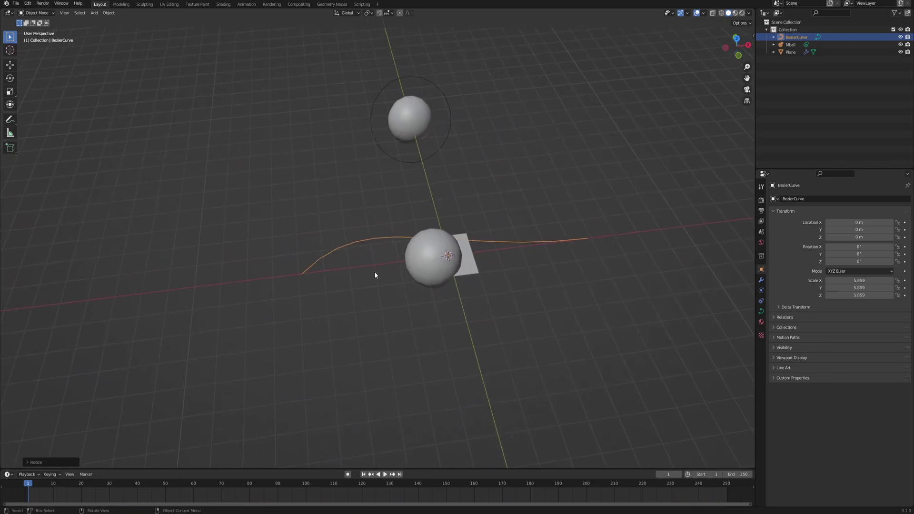
- Move the Bezier curve about 5.41 m along X and rotate it 90° about the X axis
middle_click_drag(374, 273, 357, 252)
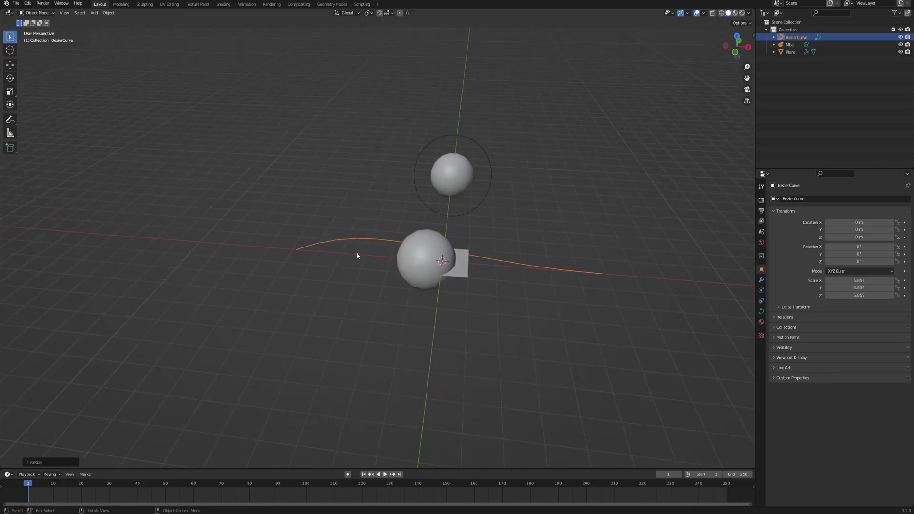
left_click(579, 299)
middle_click_drag(579, 299, 532, 269)
type("rx9")
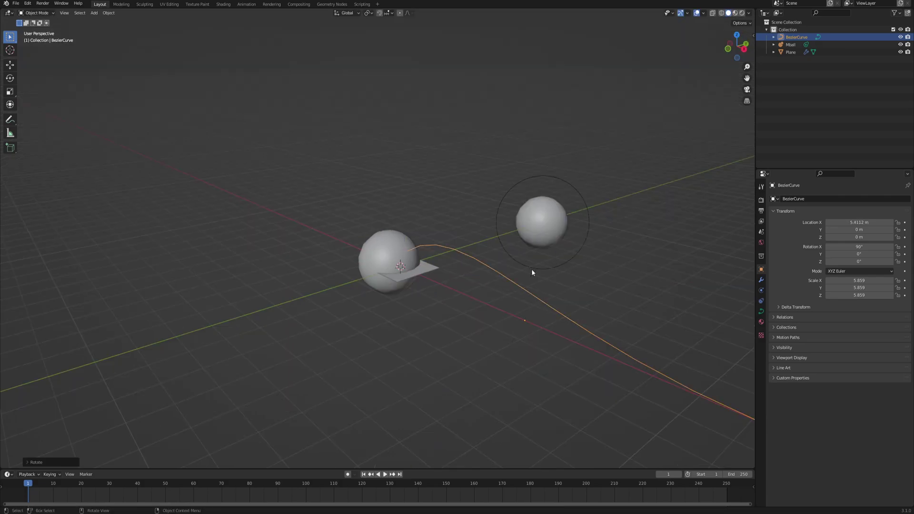
- Add a force field to the Bezier curve and set its type to Curve Guide
middle_click_drag(473, 225, 433, 225)
middle_click_drag(436, 181, 419, 184)
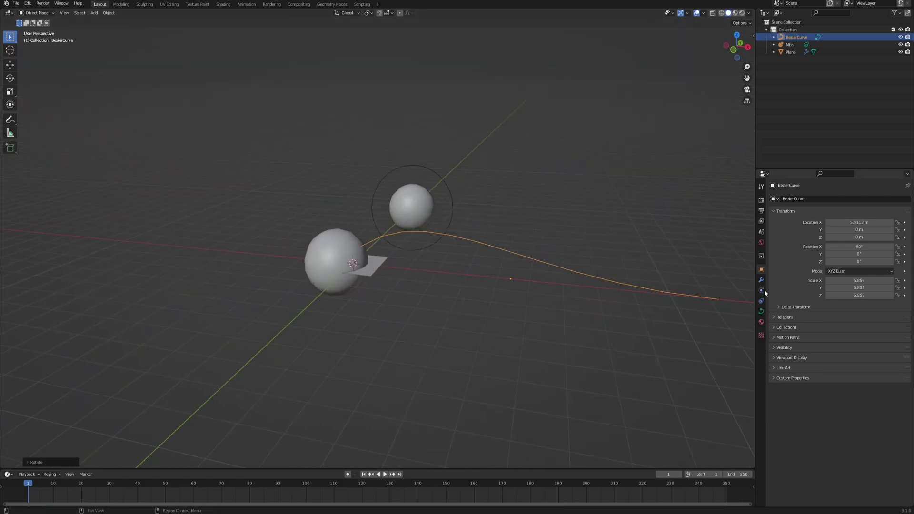
left_click(762, 291)
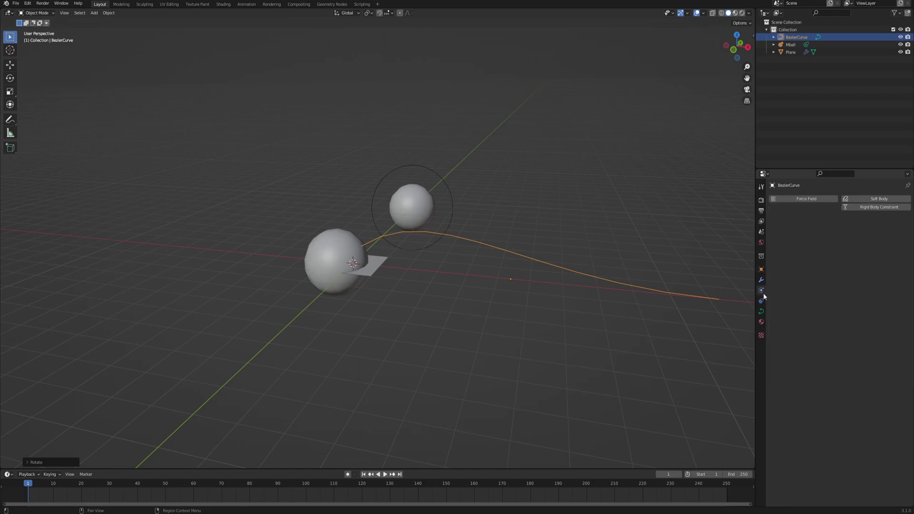
left_click(803, 200)
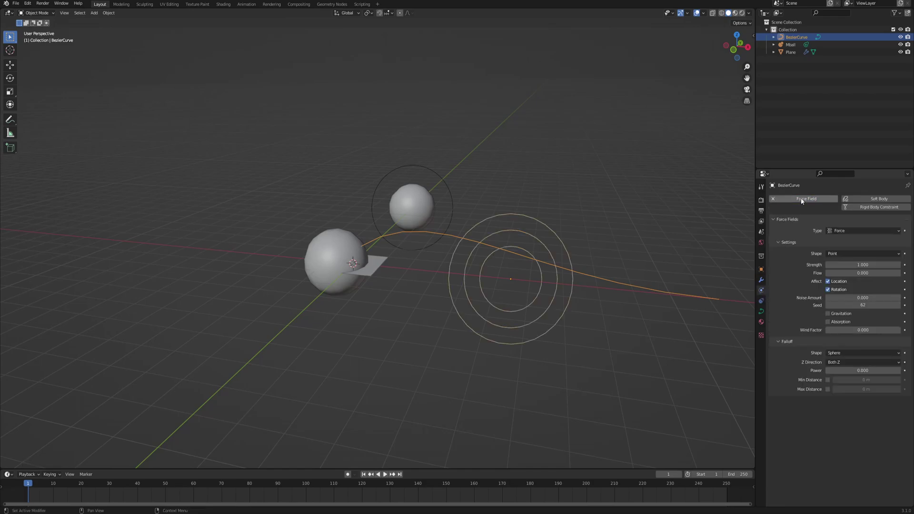
left_click(852, 230)
left_click(863, 315)
middle_click_drag(419, 397, 391, 400)
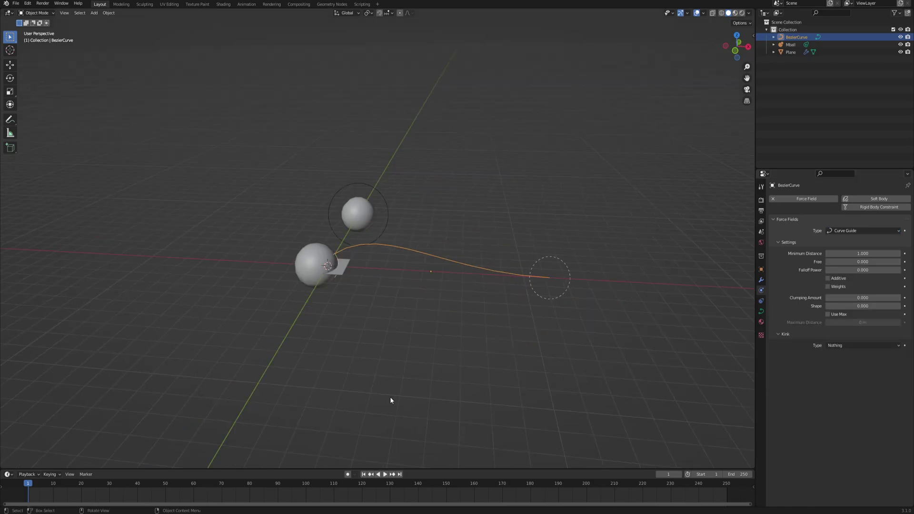
- Start playback and, in the curve's Edit Mode, extrude a new control point from the far end upward and back, rotating its handles to bend the stream
left_click(385, 475)
middle_click_drag(347, 298, 340, 271, "shift")
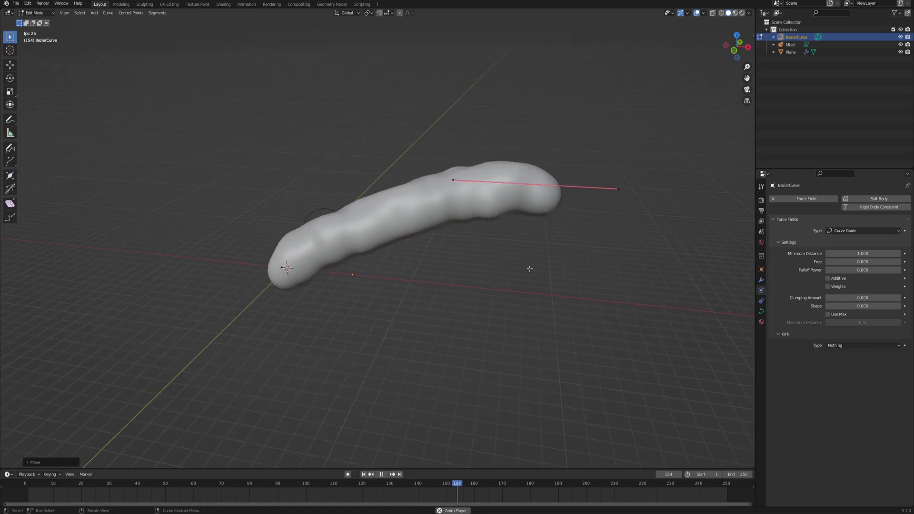
key("e")
left_click(421, 124)
middle_click_drag(422, 163, 432, 250, "shift")
scroll(448, 286, "down", 1)
key("r")
left_click(367, 115)
- Select the curve's newest end point, extrude a further segment from it and rotate the handles to smooth the turn
left_click(513, 271)
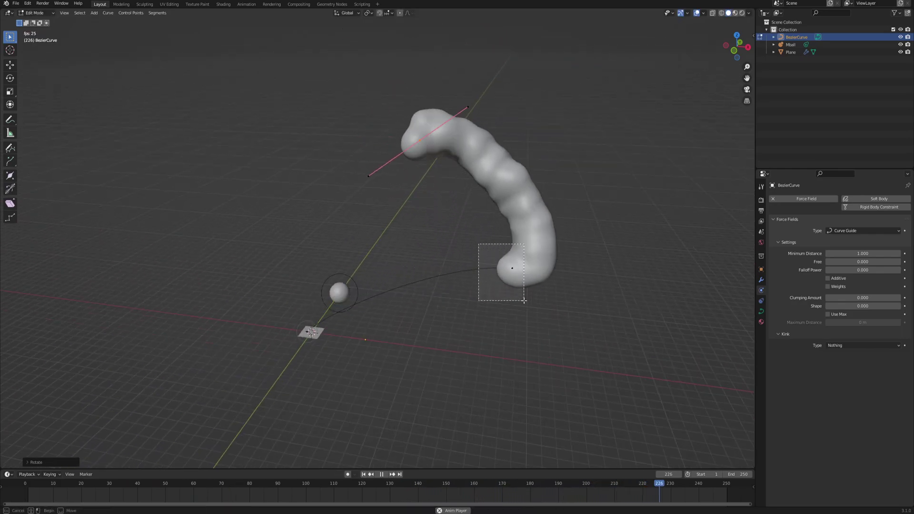
middle_click_drag(456, 192, 470, 191, "shift")
left_click_drag(406, 96, 461, 166)
key("e")
left_click(252, 178)
middle_click_drag(248, 193, 349, 196, "shift")
scroll(329, 227, "up", 2)
middle_click_drag(314, 163, 340, 256)
scroll(326, 229, "down", 5)
key("r")
left_click(187, 281)
- Extrude one last segment upward from the curve's end, rotate its handles and return to Object Mode
key("e")
left_click(319, 149)
key("r")
left_click(453, 223)
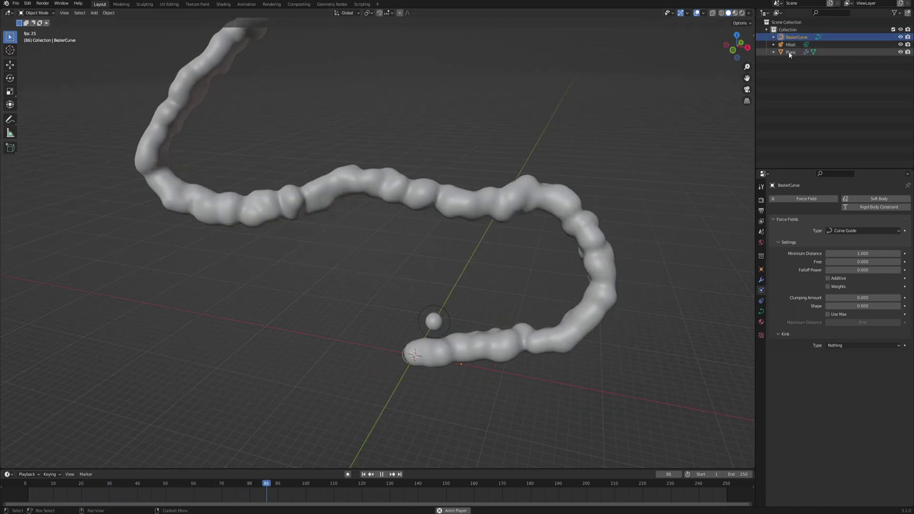
- Rename the Plane object to EMITTER
left_click(790, 52)
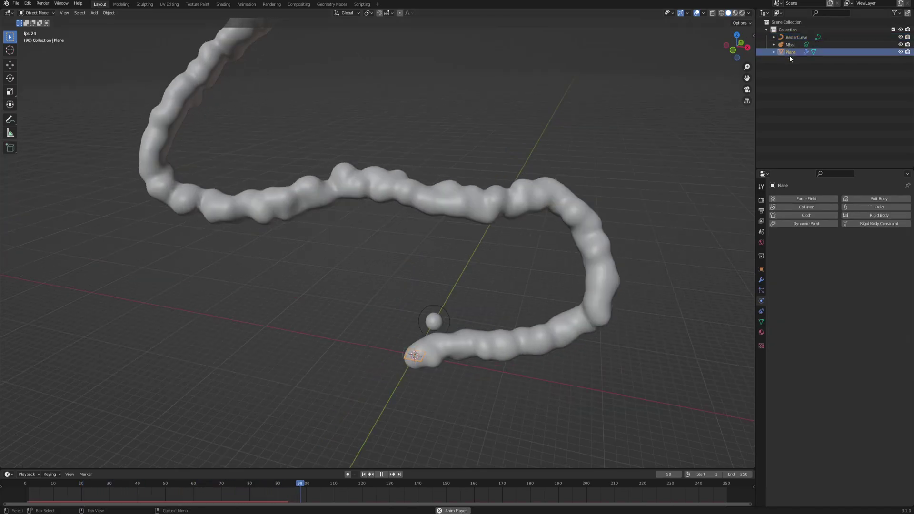
double_click(790, 52)
type("EMIT")
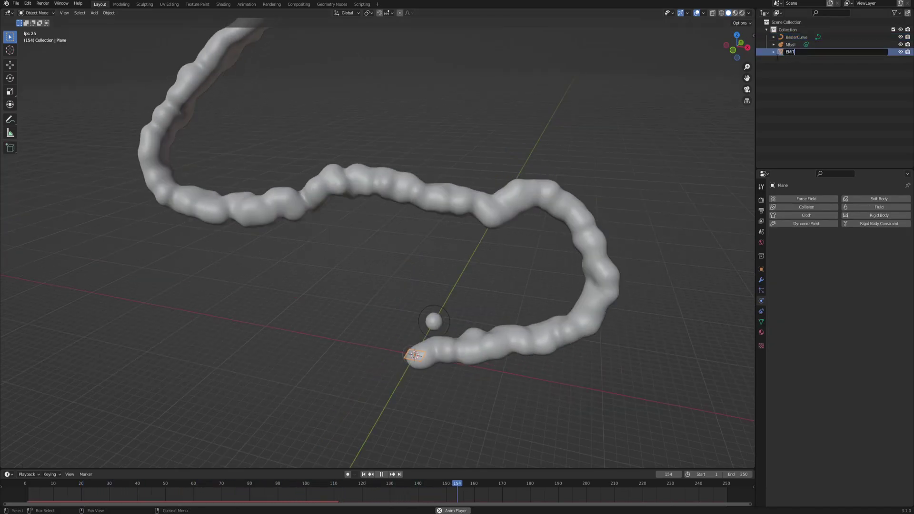
type("TER")
key("Return")
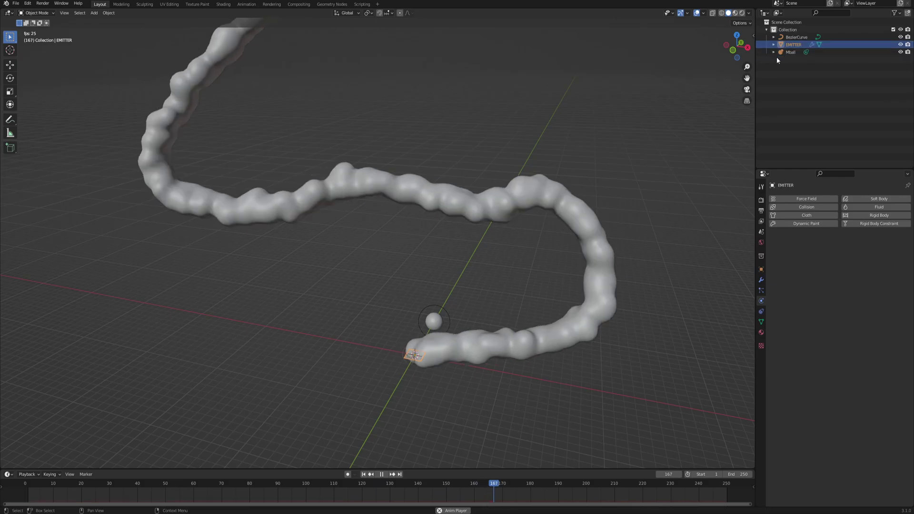
- Set the EMITTER's particle lifetime to 500 frames and replay the simulation along the extended curve
left_click(761, 290)
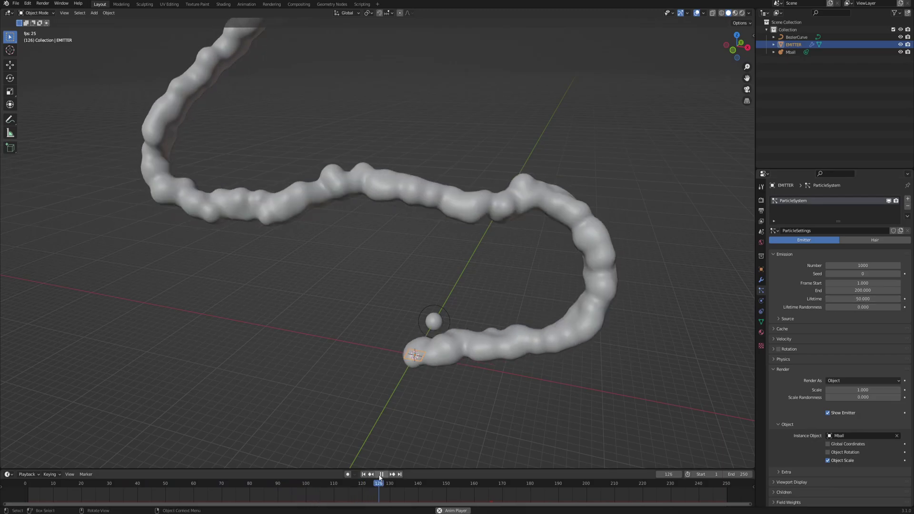
key("space")
left_click(489, 214)
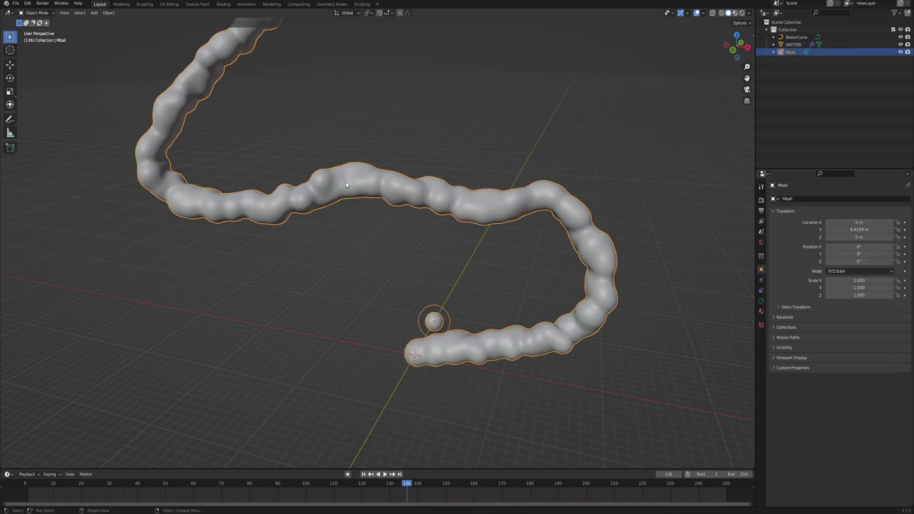
left_click(414, 354)
scroll(404, 232, "down", 2)
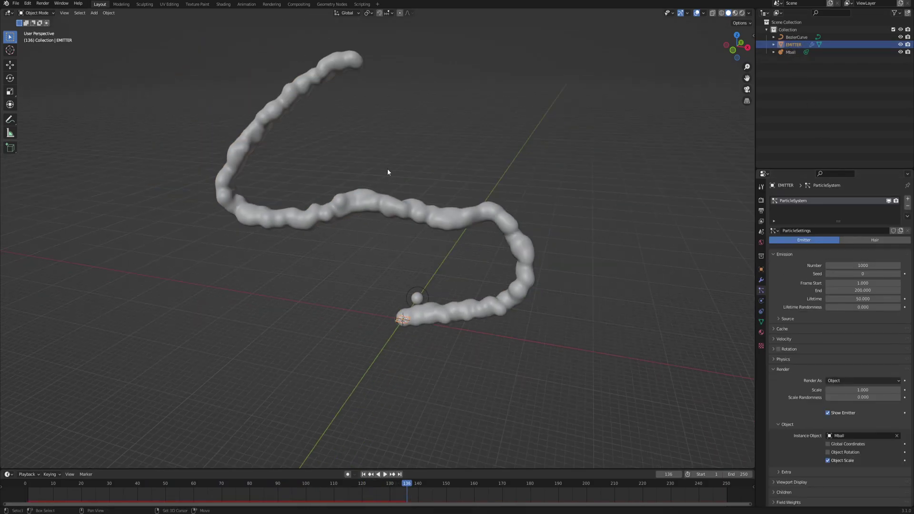
middle_click_drag(357, 69, 350, 94, "shift")
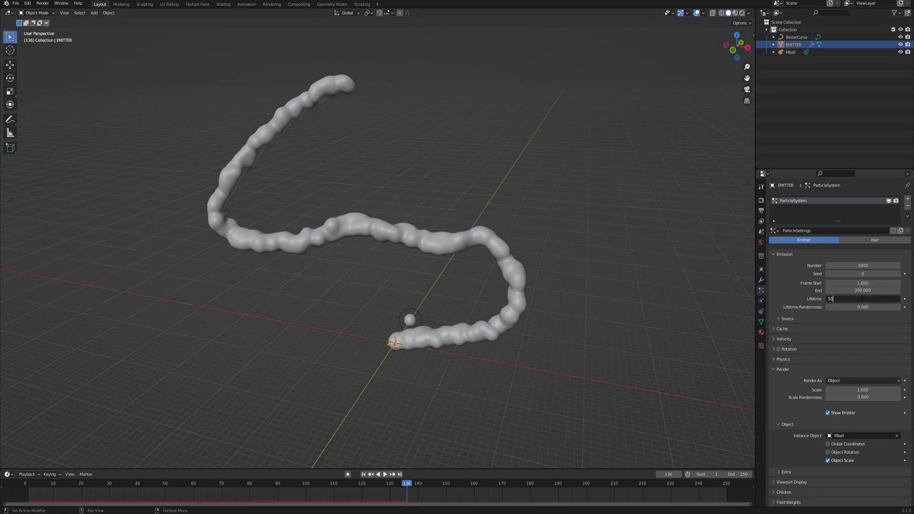
left_click(385, 474)
scroll(452, 365, "up", 3)
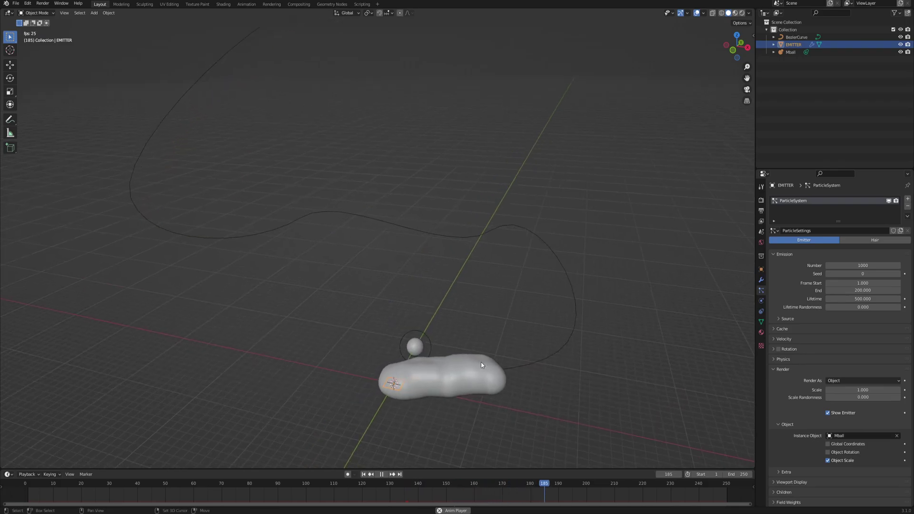
scroll(423, 234, "down", 1)
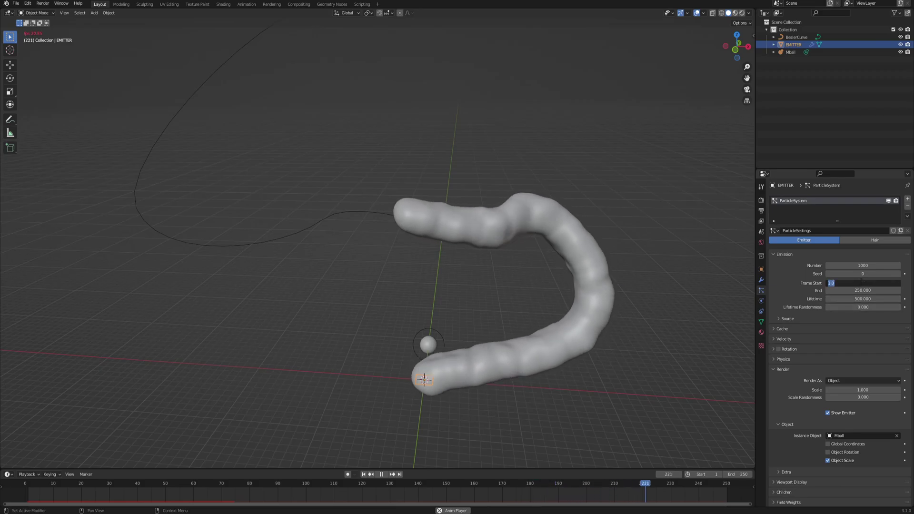
- Set the EMITTER's particle emission to start at frame -500 and end at frame 250, stopping playback back at frame 1
type("00")
key("Return")
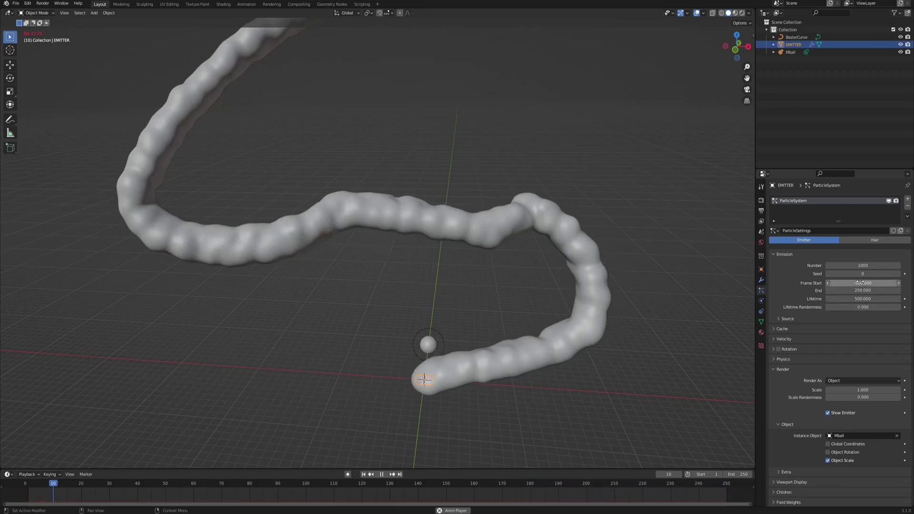
key("space")
key("shift+Left")
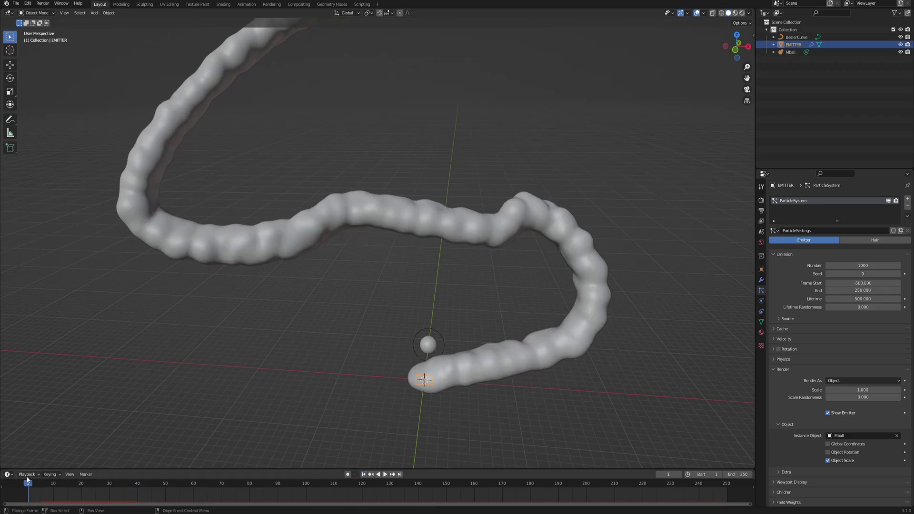
scroll(493, 277, "down", 4)
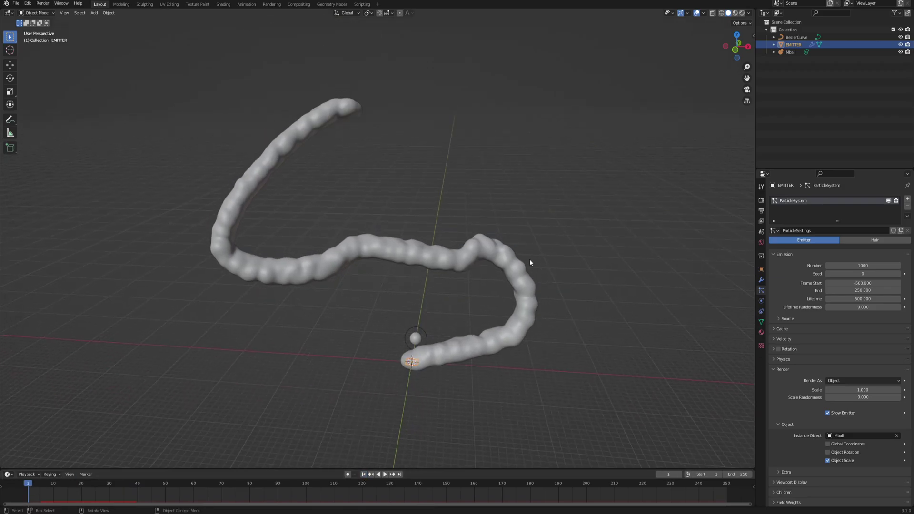
- Play the continuous stream briefly, return to frame 1 and inspect its shape along the curve
left_click(384, 474)
scroll(407, 351, "up", 1)
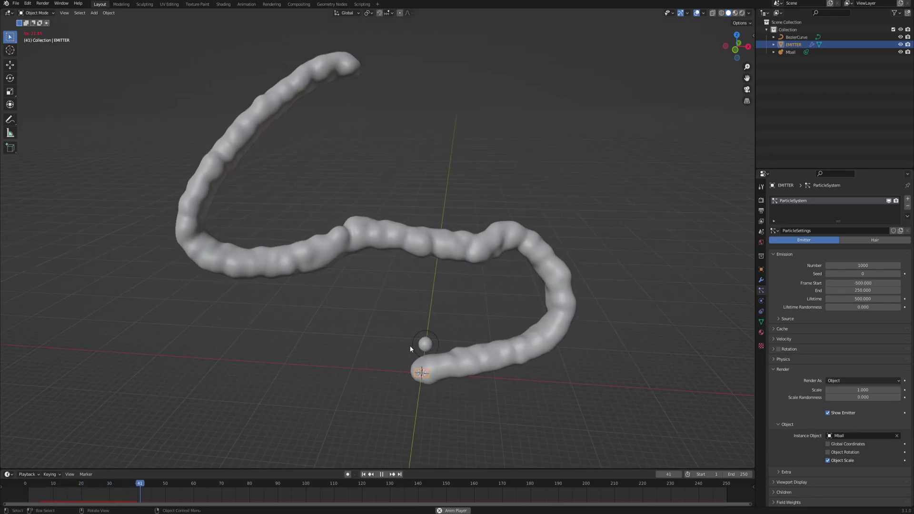
key("Escape")
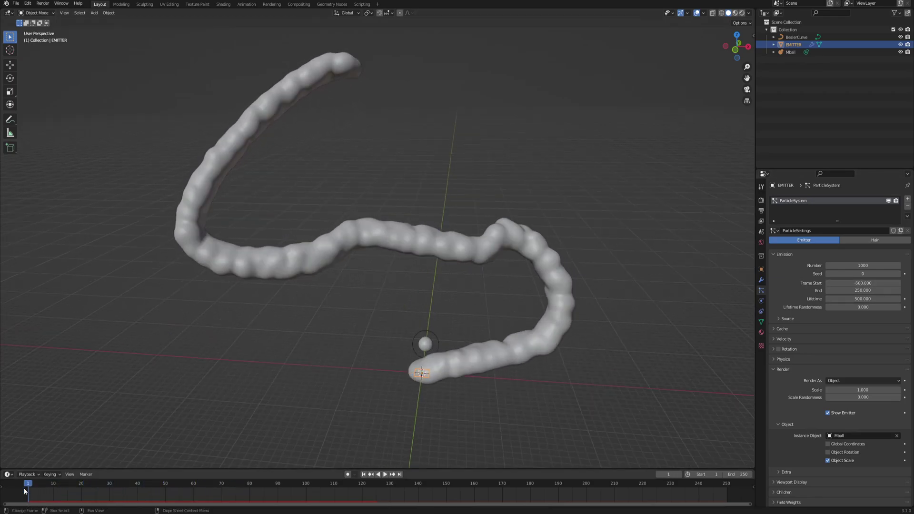
scroll(353, 279, "up", 2)
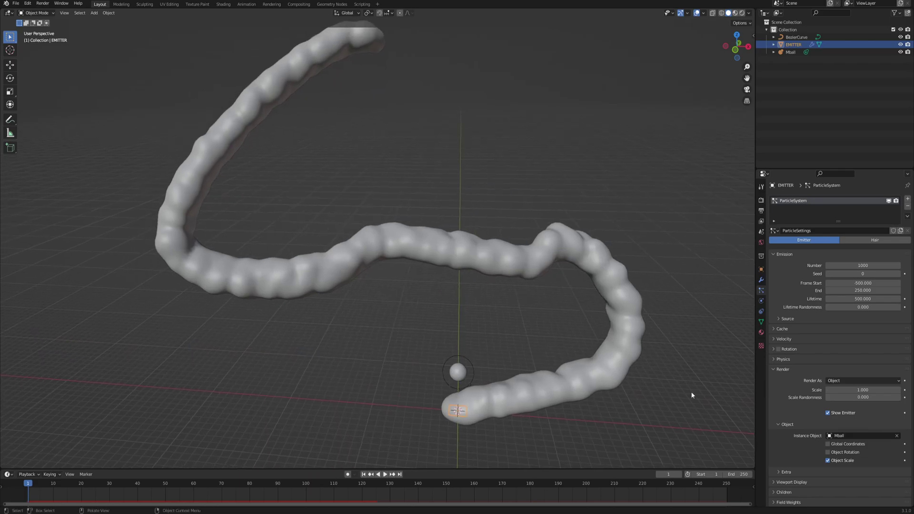
middle_click_drag(518, 318, 493, 193)
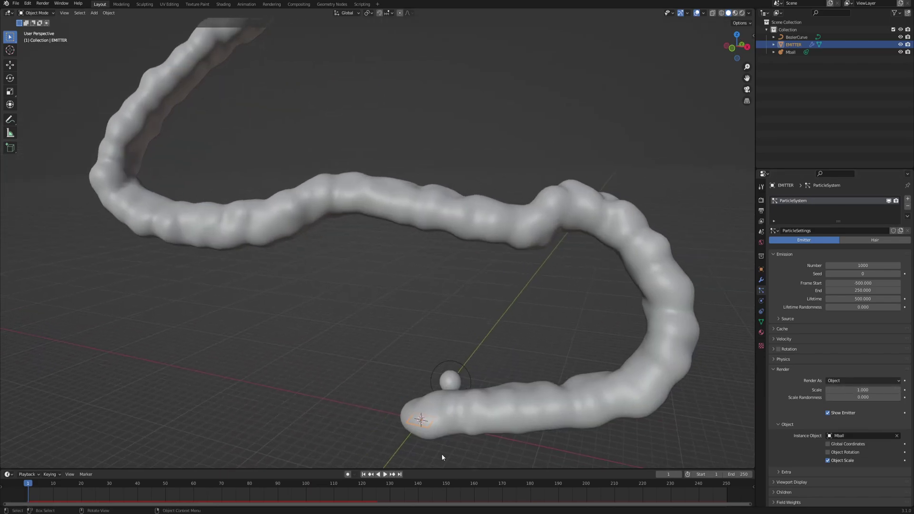
- Set the EMITTER's particle scale randomness to about 0.769 and its particle number to 500
middle_click_drag(708, 355, 686, 335, "shift")
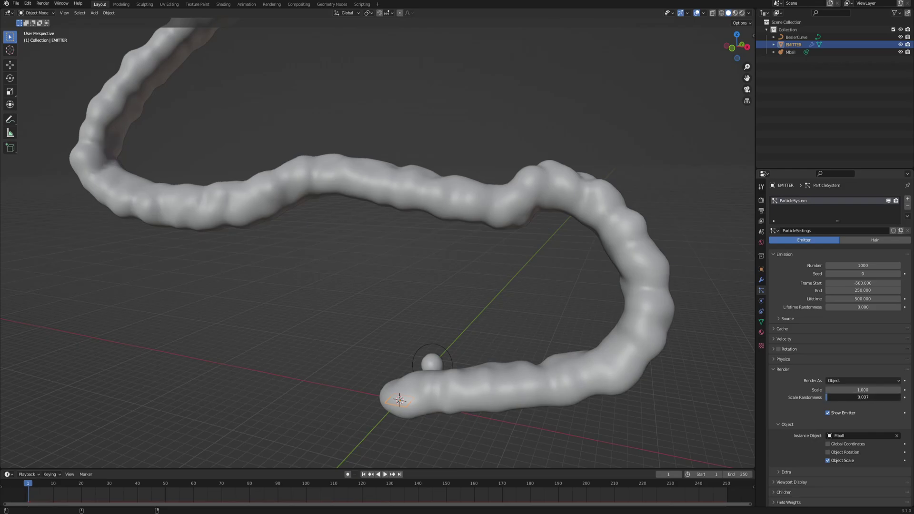
left_click_drag(837, 397, 850, 397)
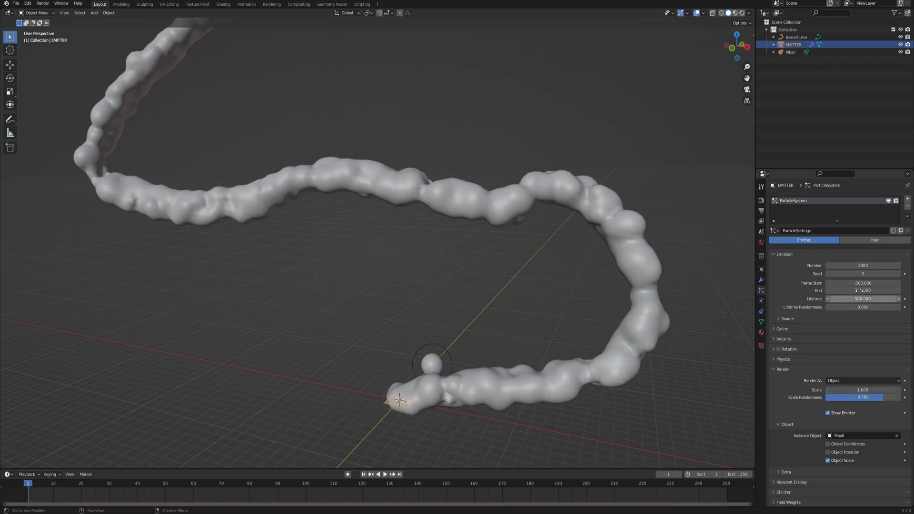
left_click(866, 266)
type("500")
key("Return")
middle_click_drag(316, 237, 411, 172)
middle_click_drag(393, 207, 498, 205)
middle_click_drag(428, 153, 432, 353)
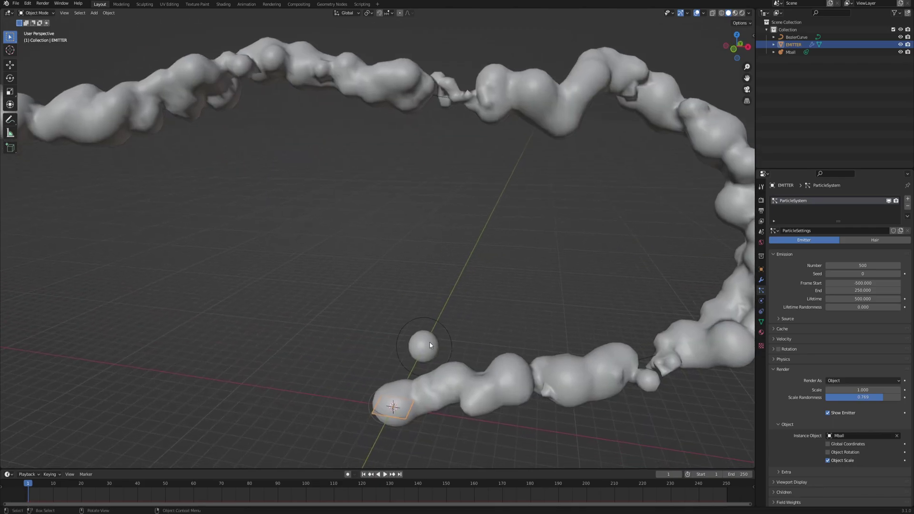
- Set the Mball metaball's viewport resolution to 0.6 m
left_click(429, 342)
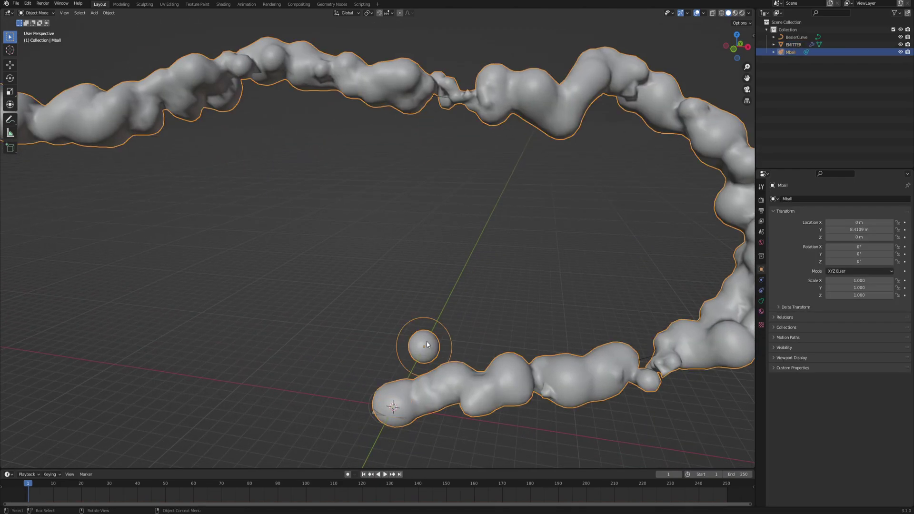
left_click(761, 301)
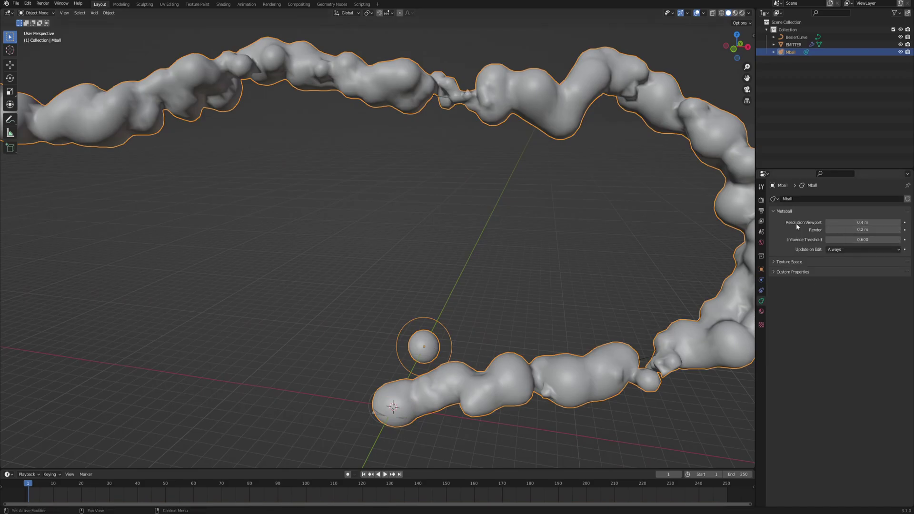
left_click(851, 223)
type("0.6")
key("Return")
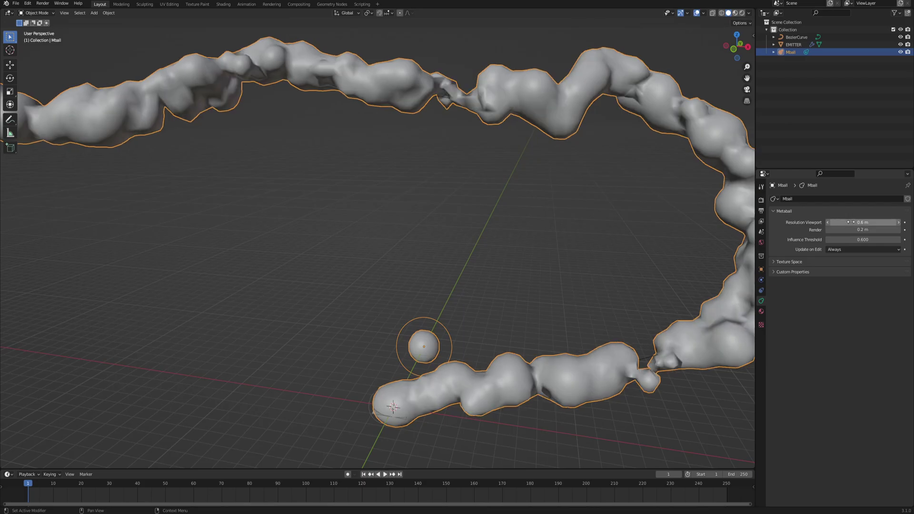
- Play the coarser metaball stream to check its motion, stop at frame 90 and select the EMITTER plane
middle_click_drag(179, 118, 195, 159, "shift")
middle_click_drag(474, 138, 554, 238)
middle_click_drag(547, 399, 536, 402, "shift")
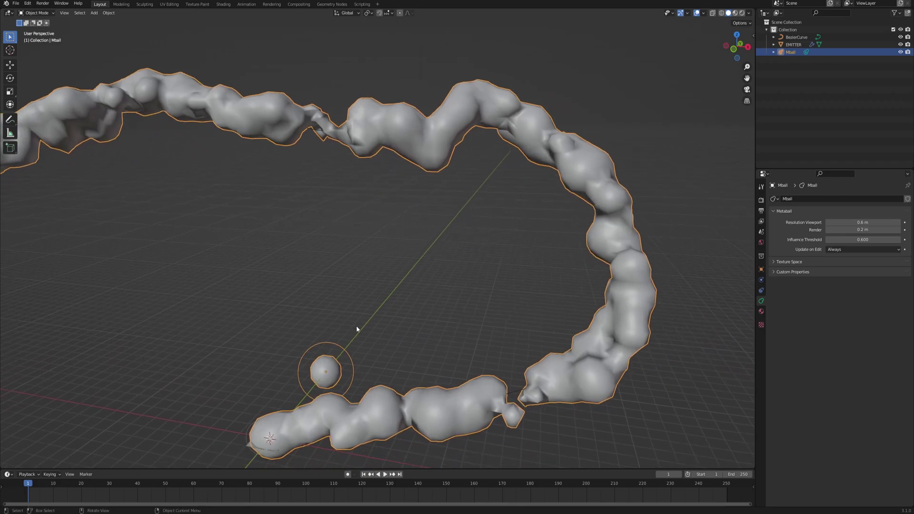
middle_click_drag(326, 354, 399, 356, "shift")
left_click(384, 475)
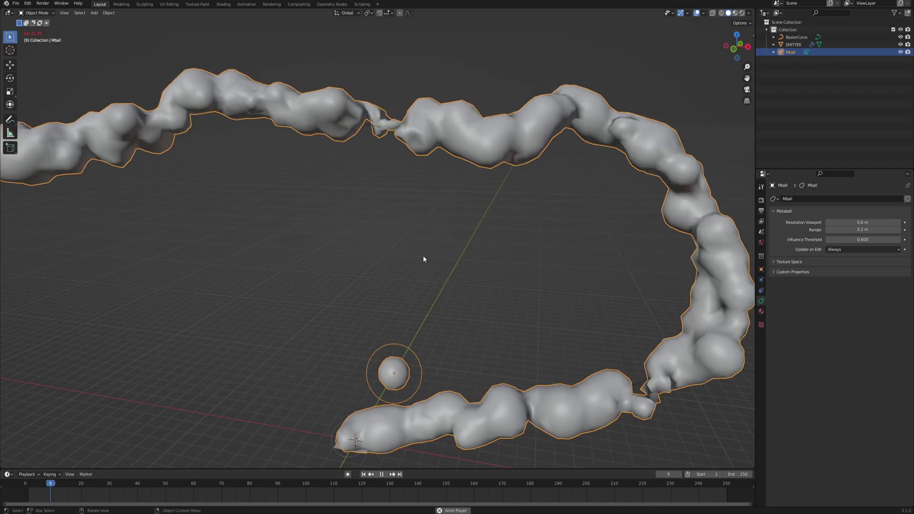
middle_click_drag(423, 255, 406, 233)
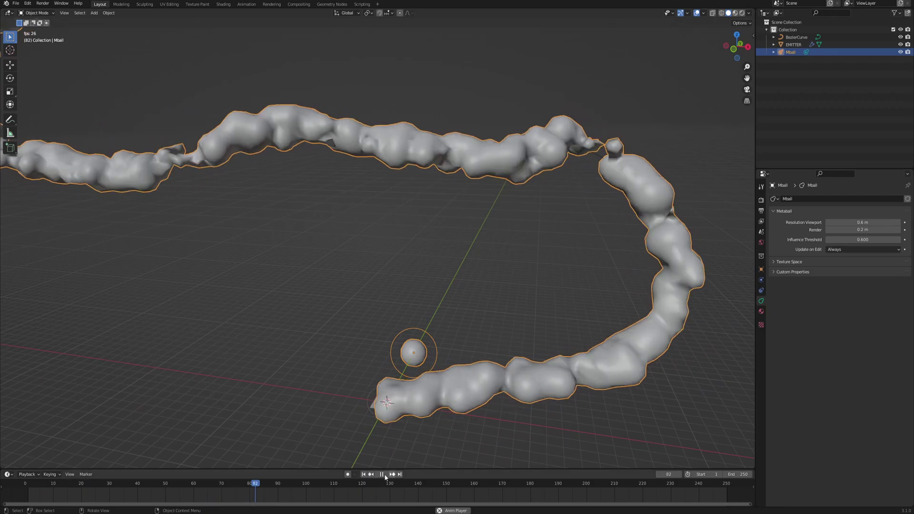
key("space")
middle_click_drag(381, 177, 435, 264)
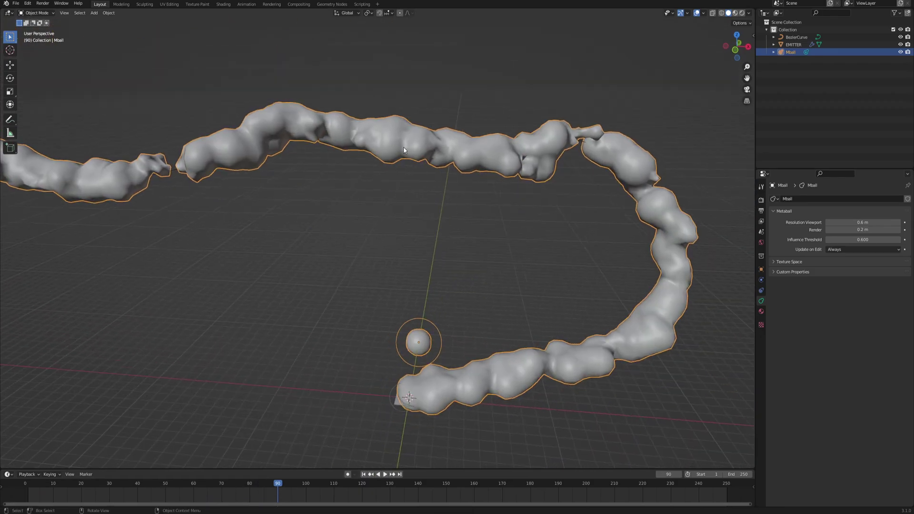
left_click(372, 134)
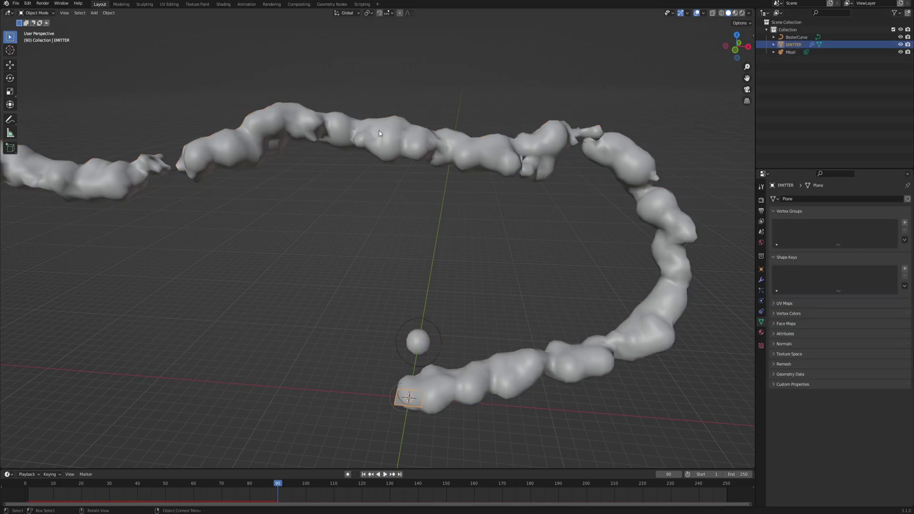
middle_click_drag(357, 156, 578, 366)
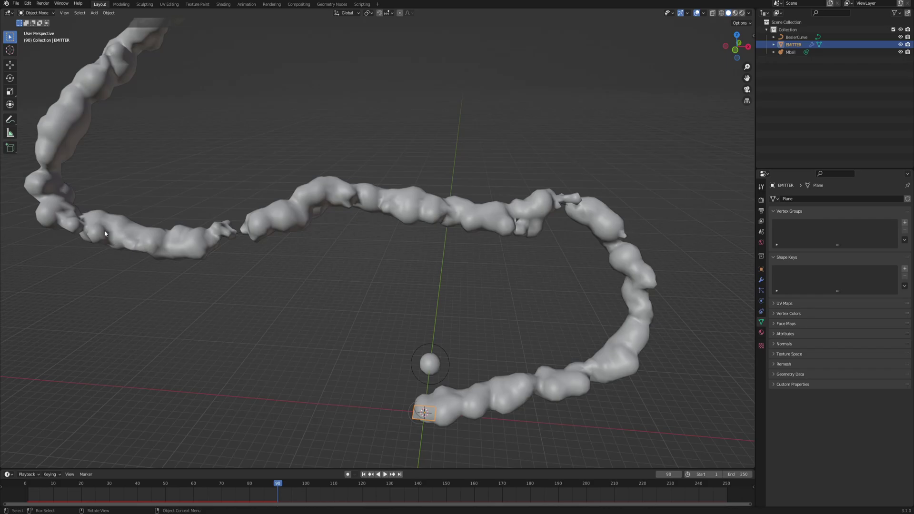
- Enter edit mode on the BezierCurve and play the animation so curve changes can be judged live
middle_click_drag(98, 225, 121, 249, "shift")
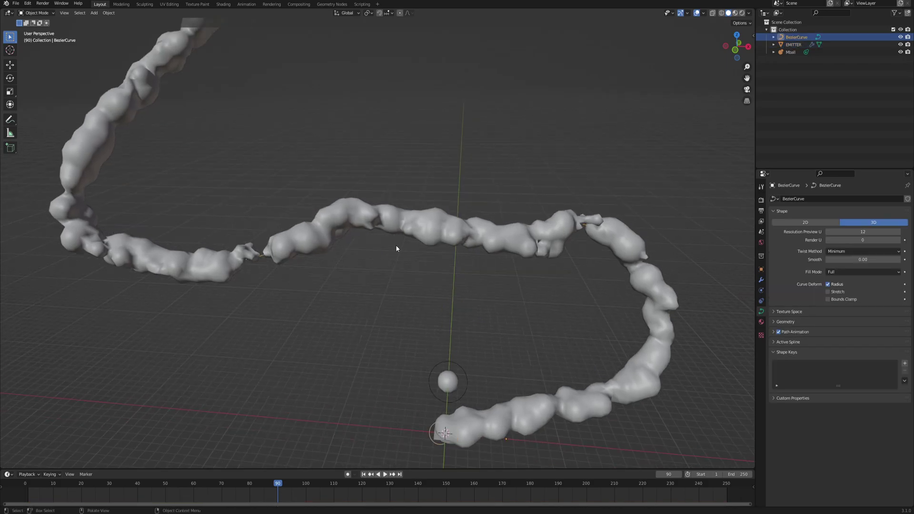
middle_click_drag(429, 240, 245, 207)
middle_click_drag(302, 271, 346, 274, "shift")
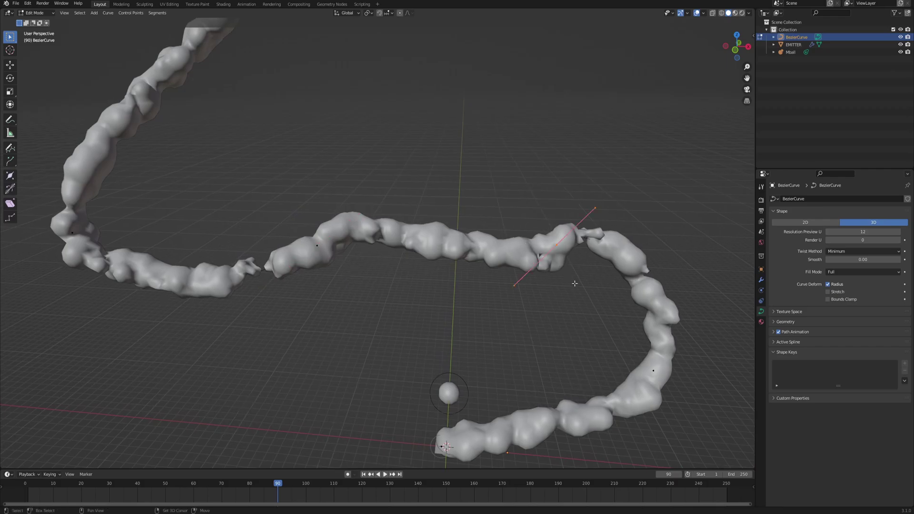
middle_click_drag(574, 284, 564, 282, "shift")
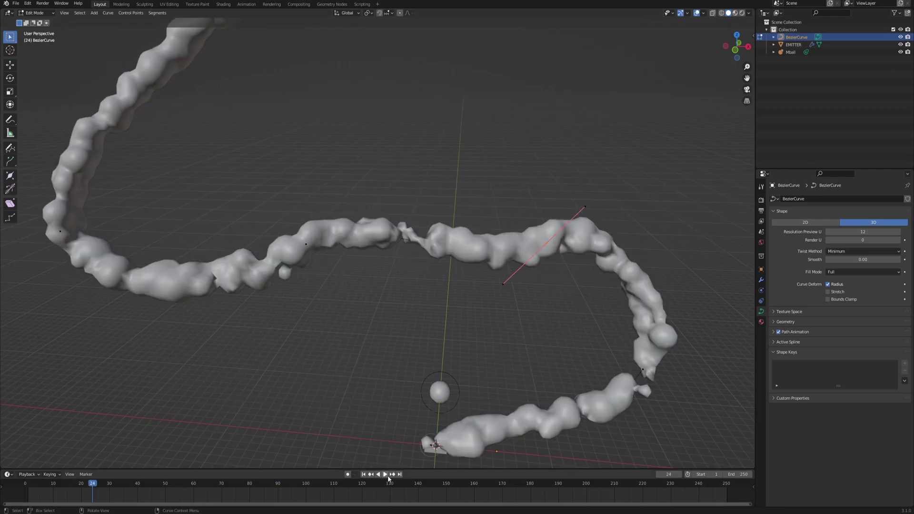
left_click(385, 476)
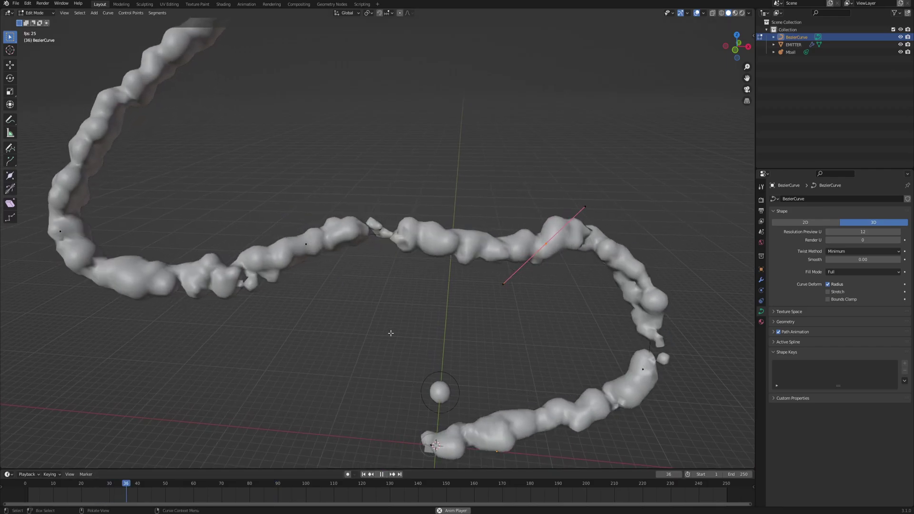
- Enlarge the radius of the BezierCurve's two middle control points with Shrink/Fatten so the particles spread around the path
scroll(338, 281, "down", 1)
middle_click_drag(502, 279, 477, 272, "shift")
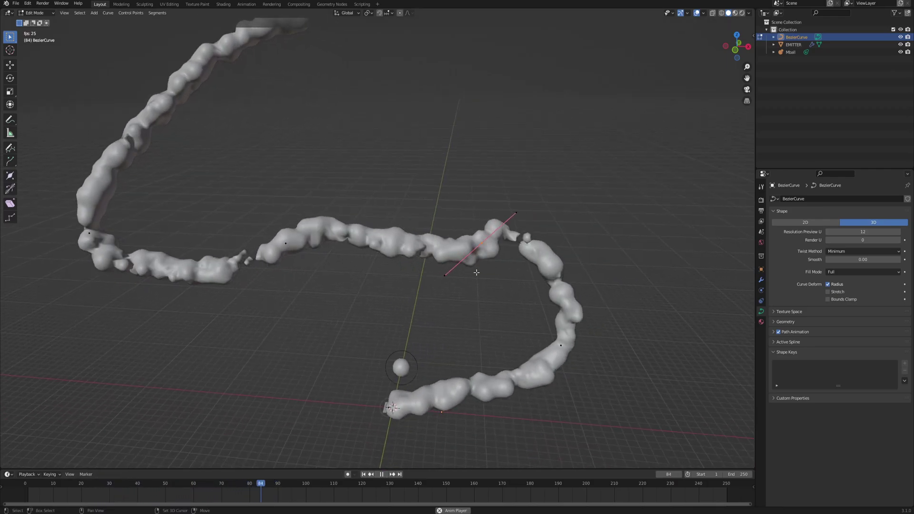
scroll(487, 298, "up", 1)
middle_click_drag(513, 296, 494, 288, "shift")
left_click_drag(467, 214, 496, 253)
key("alt+s")
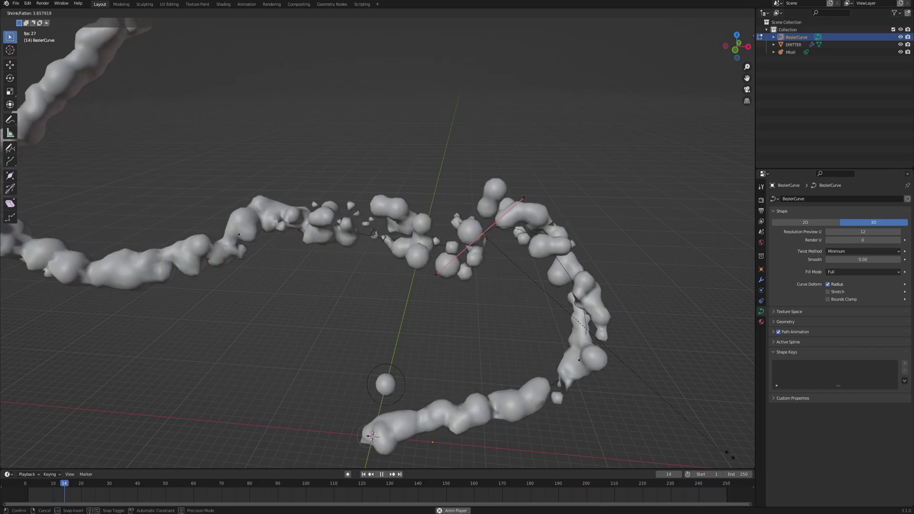
left_click(62, 10)
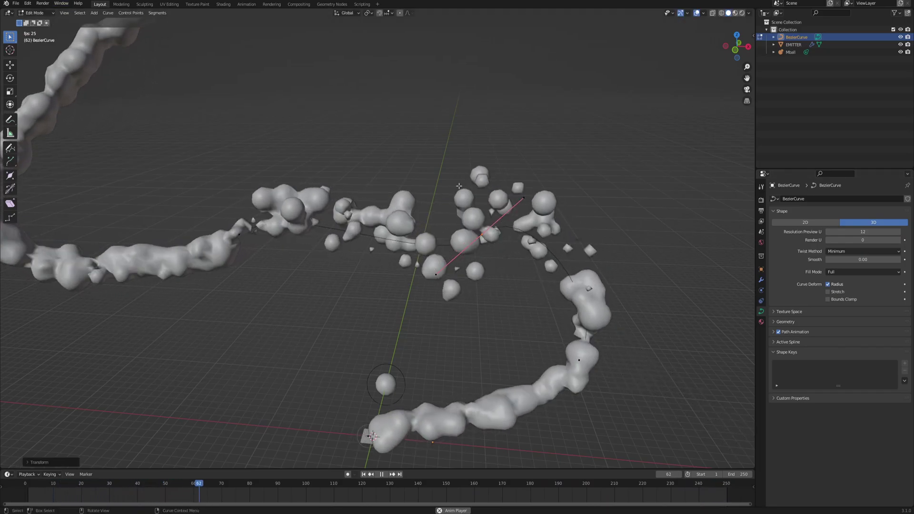
middle_click_drag(454, 193, 444, 228)
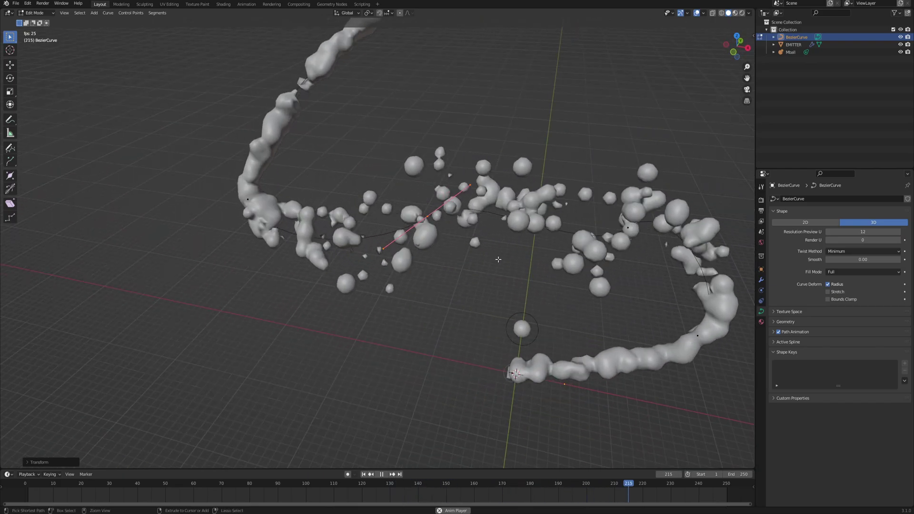
- Tilt the curve's selected middle control point by several full turns, and return to object mode with playback stopped
key("ctrl+t")
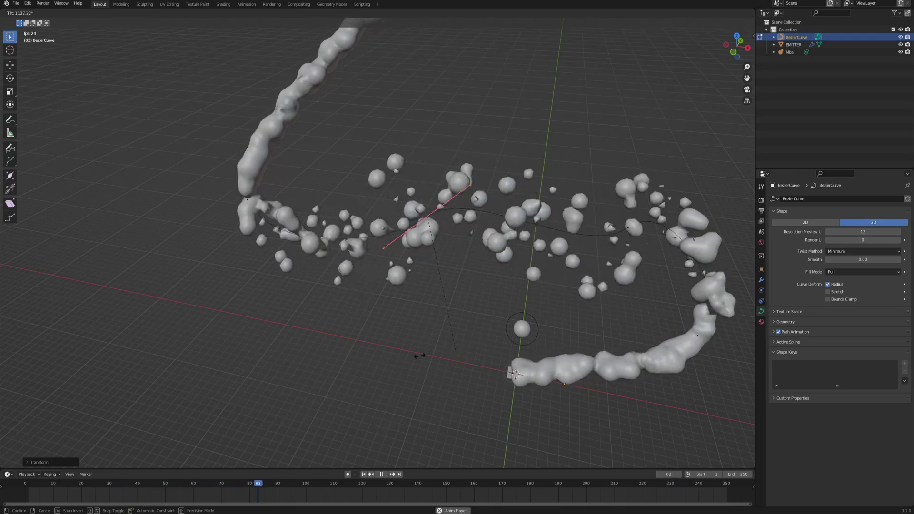
left_click(386, 356)
middle_click_drag(466, 233, 426, 220, "shift")
key("Tab")
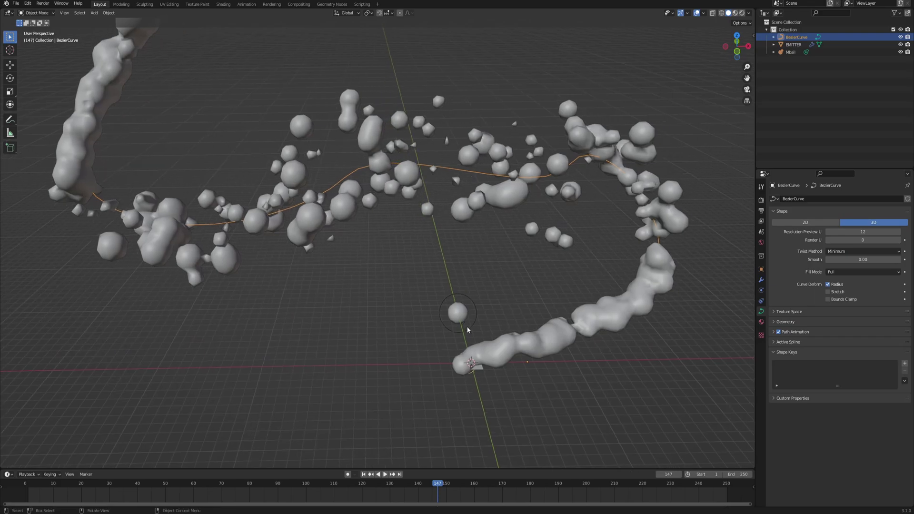
- Scale the Mball metaball up uniformly to about 1.685
left_click(459, 314)
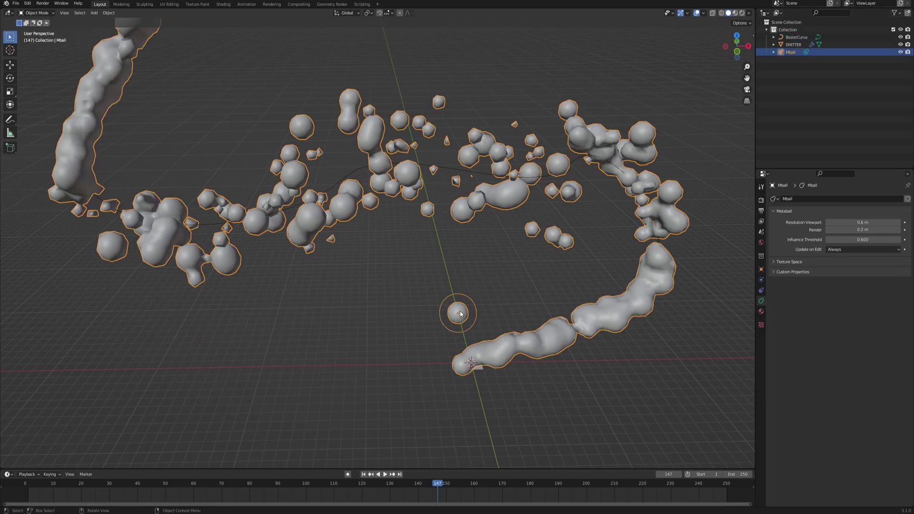
key("s")
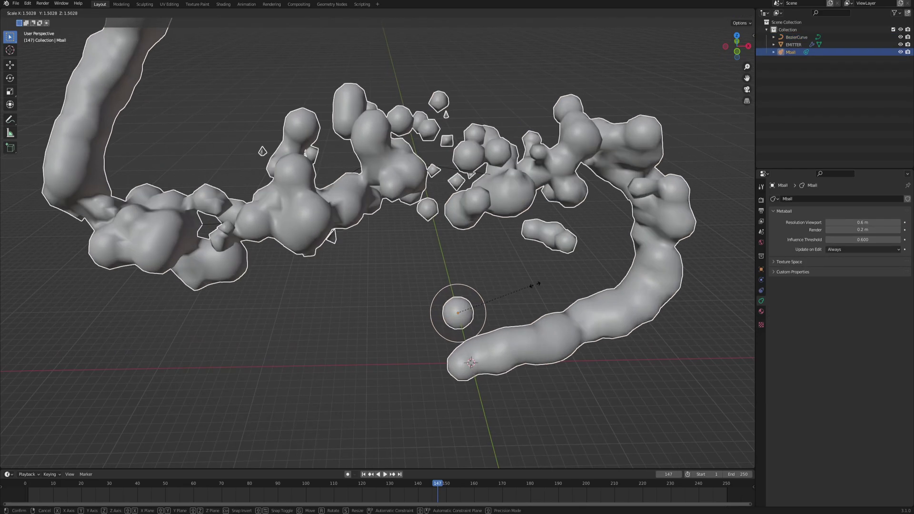
left_click(543, 285)
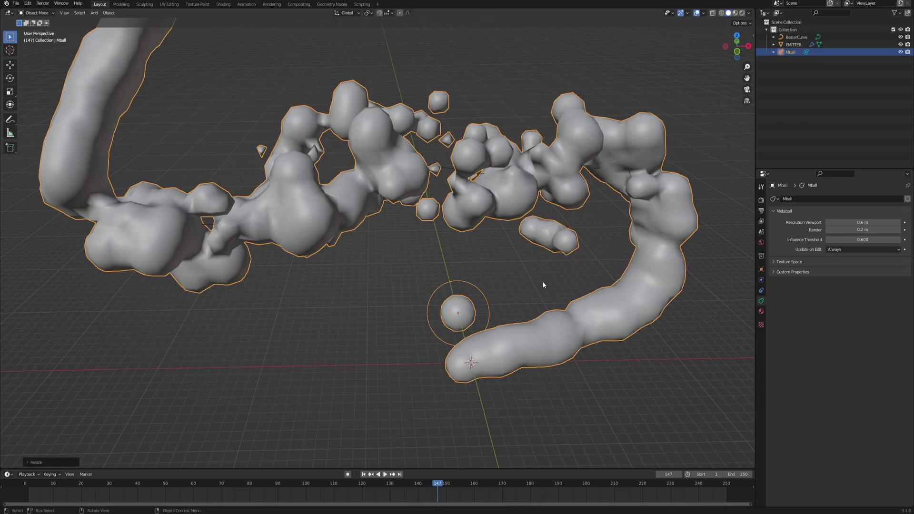
- Lower the scale randomness of the EMITTER's particle system to about 0.431
left_click(790, 45)
left_click(761, 290)
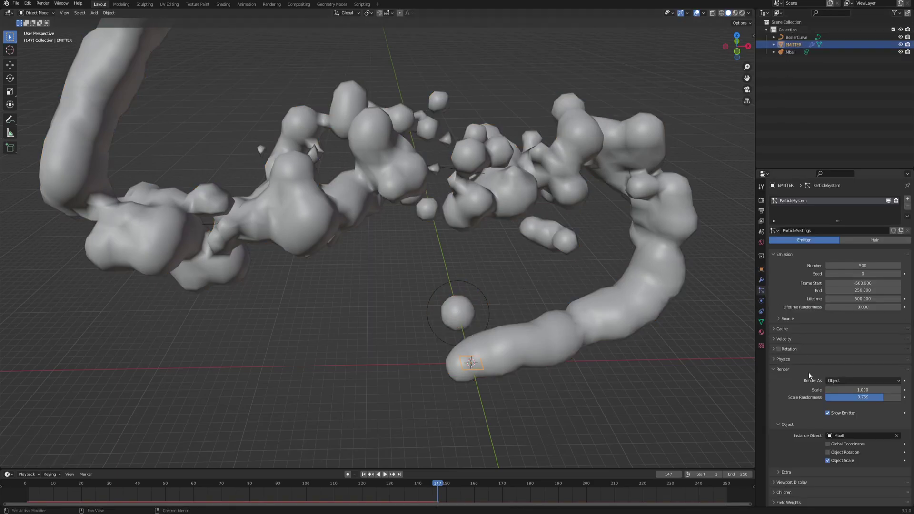
left_click_drag(883, 382, 858, 383)
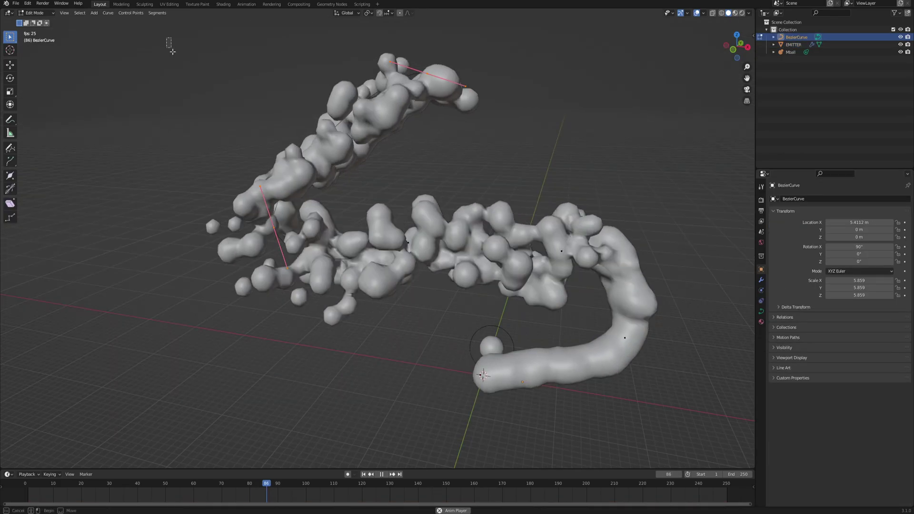
- Delete the BezierCurve's control points beyond the first bend, keeping only the short starting section at the emitter
left_click_drag(184, 45, 724, 343)
key("x")
left_click(574, 288)
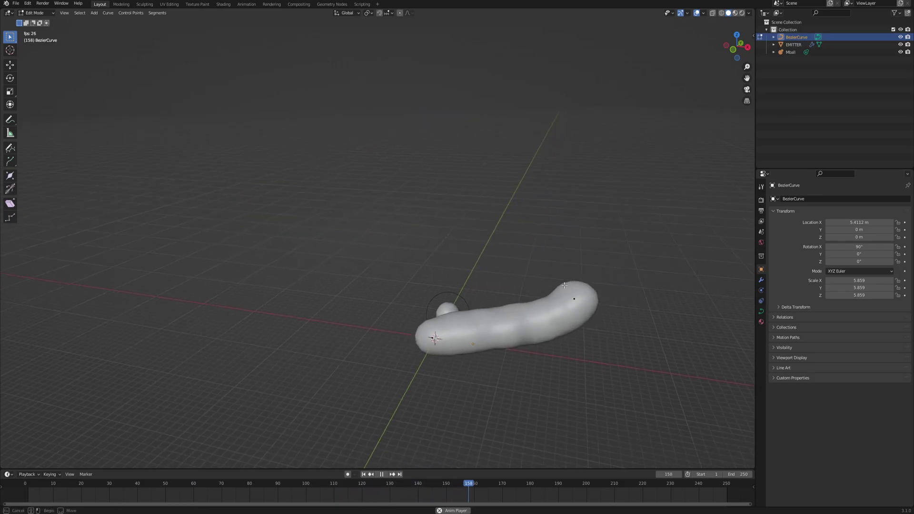
- Extrude three more control points from the curve's end in front view, forming an arch that curls back toward the emitter
left_click(632, 243)
key("KP_1")
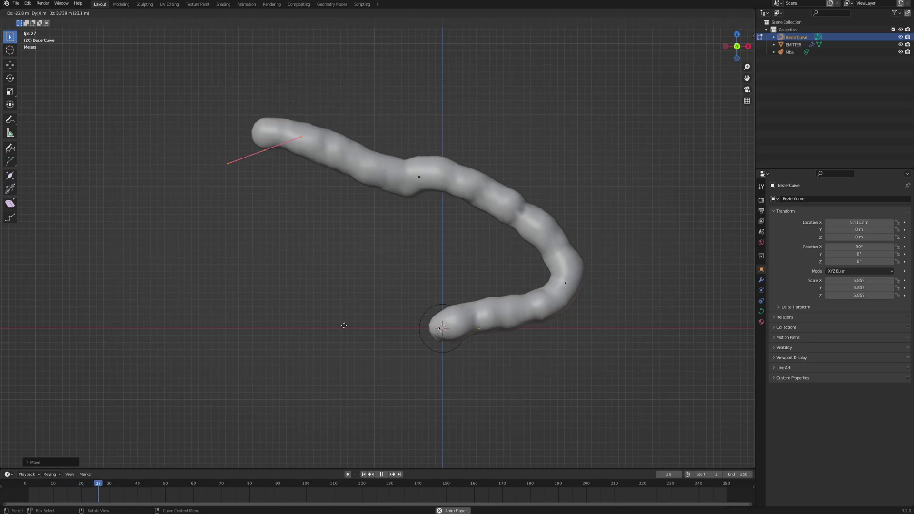
left_click(444, 386)
left_click(319, 363)
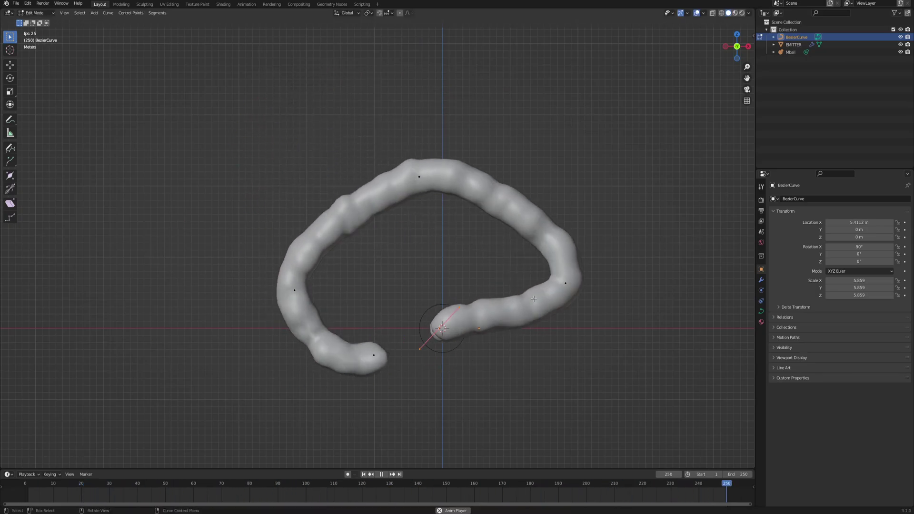
middle_click_drag(520, 286, 486, 361)
scroll(466, 310, "up", 5)
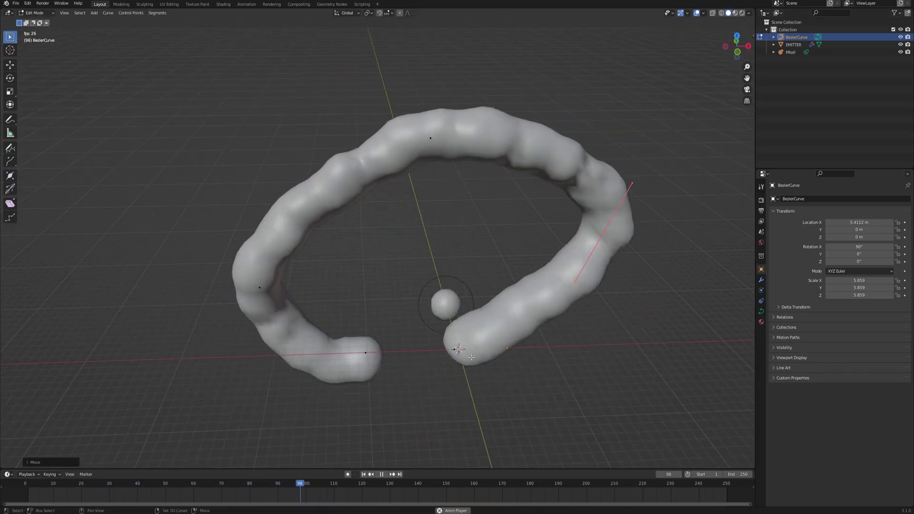
middle_click_drag(452, 308, 424, 292)
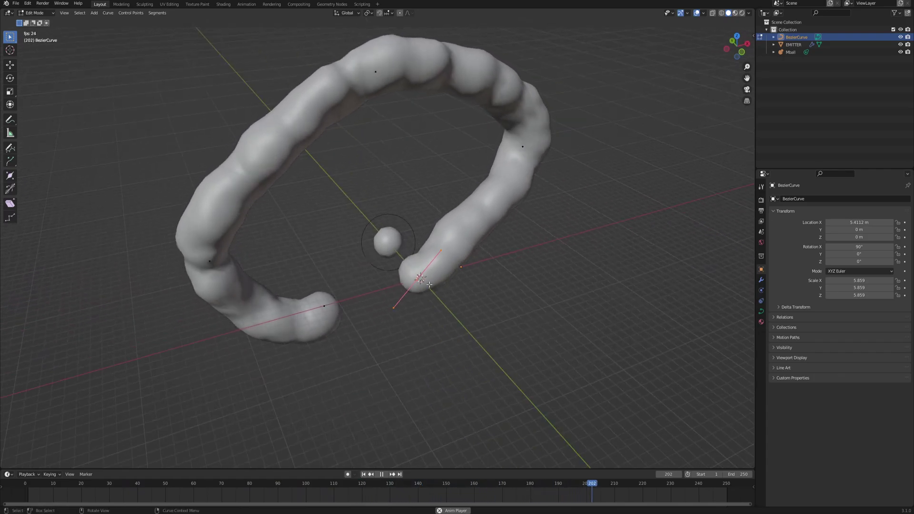
- Try moving the curve's starting control point away from the emitter, inspect the stream, and undo the move
key("g")
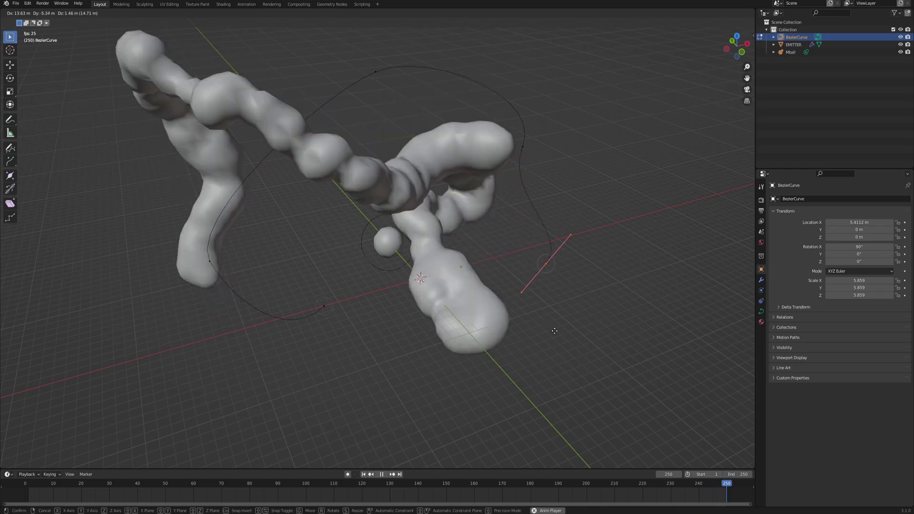
left_click(600, 335)
middle_click_drag(579, 336, 351, 136)
scroll(444, 223, "down", 3)
middle_click_drag(351, 327, 530, 223)
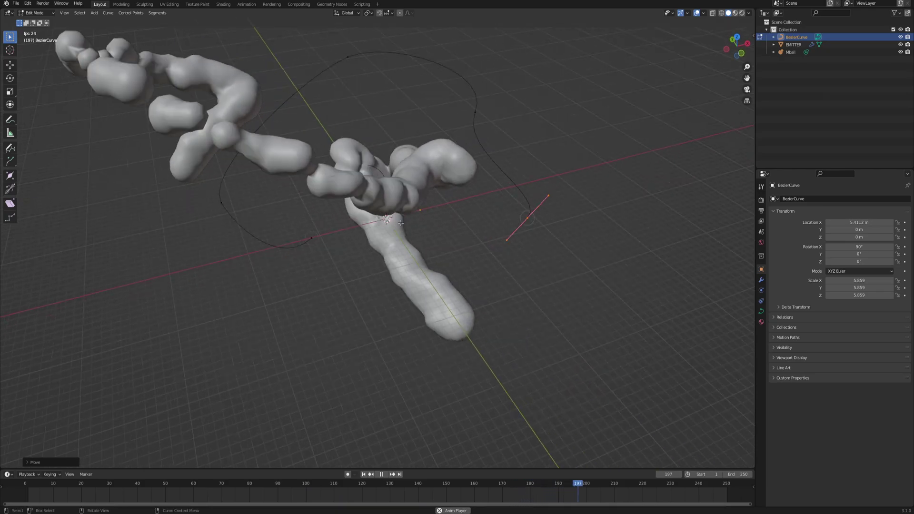
key("ctrl+z")
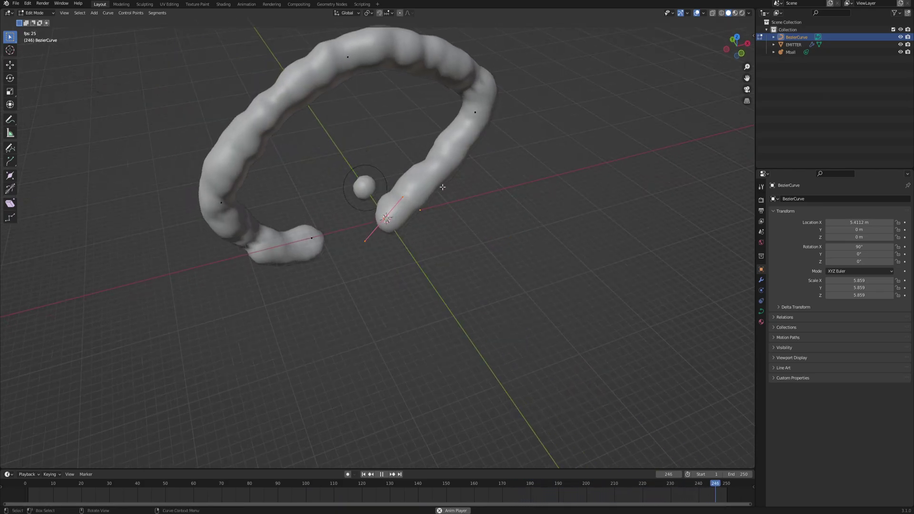
- Enlarge the radius of all the BezierCurve's control points together with Shrink/Fatten
middle_click_drag(441, 188, 465, 238, "shift")
mouse_move(464, 238)
middle_mouse_down()
mouse_move(439, 255)
mouse_move(446, 236)
middle_mouse_up()
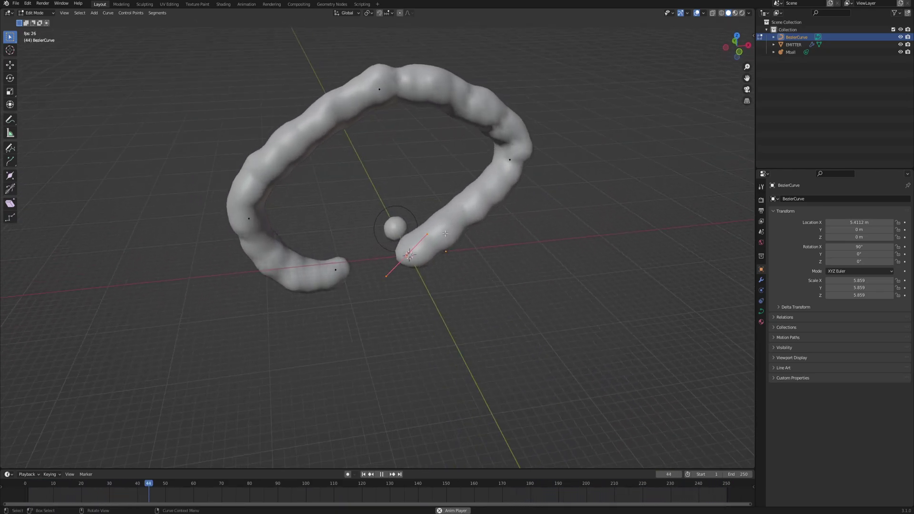
left_click(792, 46)
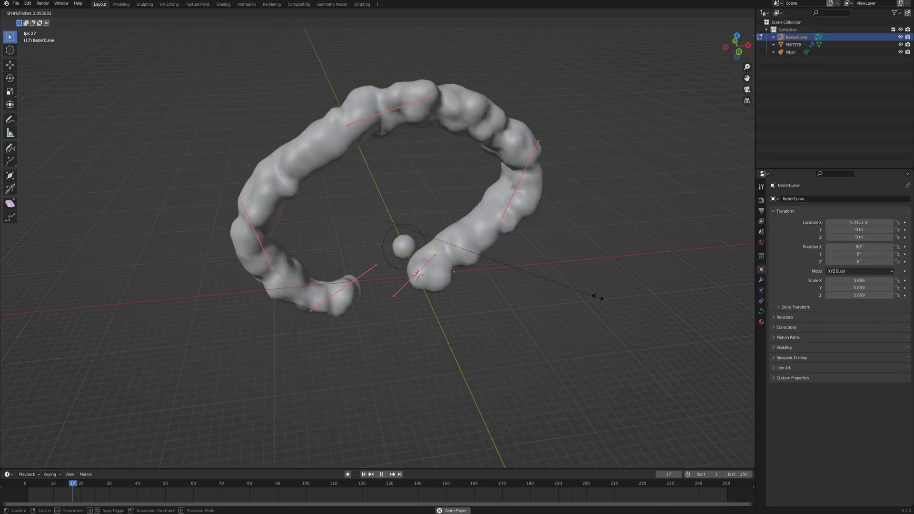
left_click(74, 325)
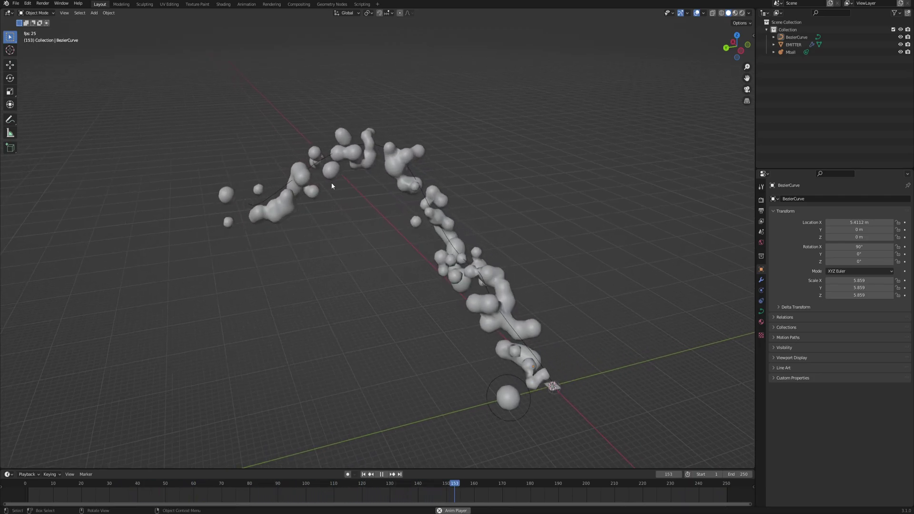
- Select the EMITTER and set its particle seed to 2 and its lifetime to 137.7
middle_click_drag(364, 208, 364, 123, "shift")
left_click(363, 121)
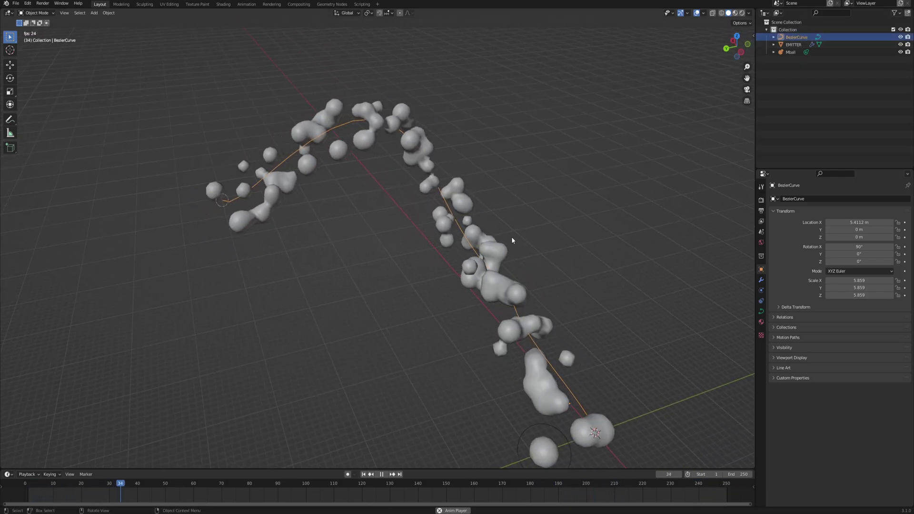
left_click(797, 44)
middle_click_drag(449, 170, 208, 319)
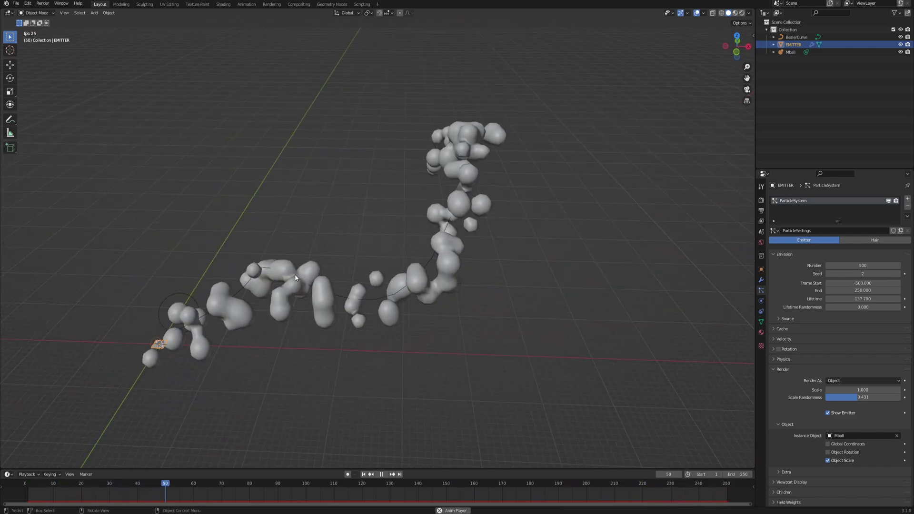
middle_click_drag(296, 277, 287, 279)
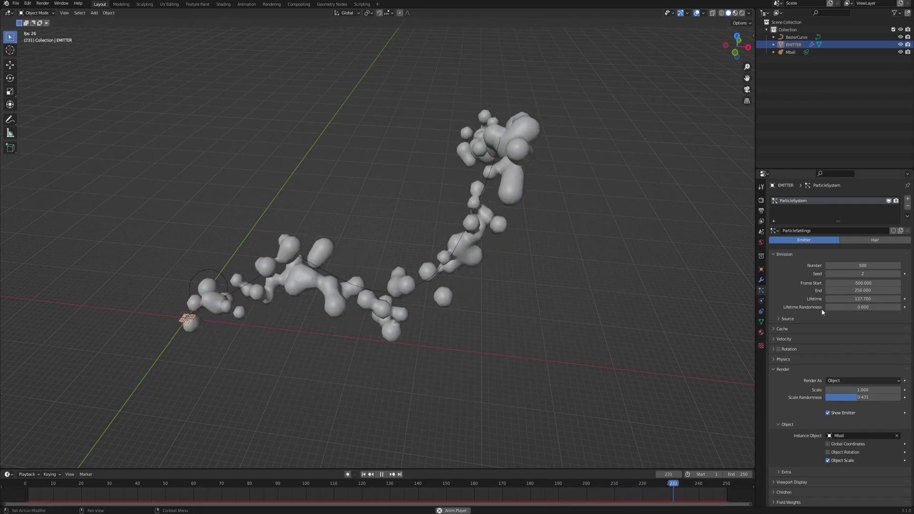
- Try a lifetime randomness of about 0.531 on the EMITTER, refine it to 0.399 and set the lifetime to 300
left_click_drag(828, 307, 867, 308)
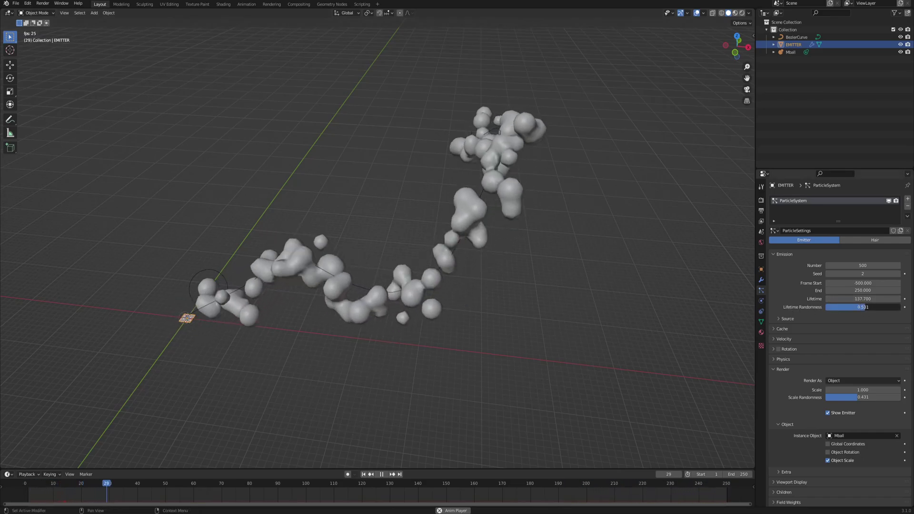
middle_click_drag(465, 279, 312, 239)
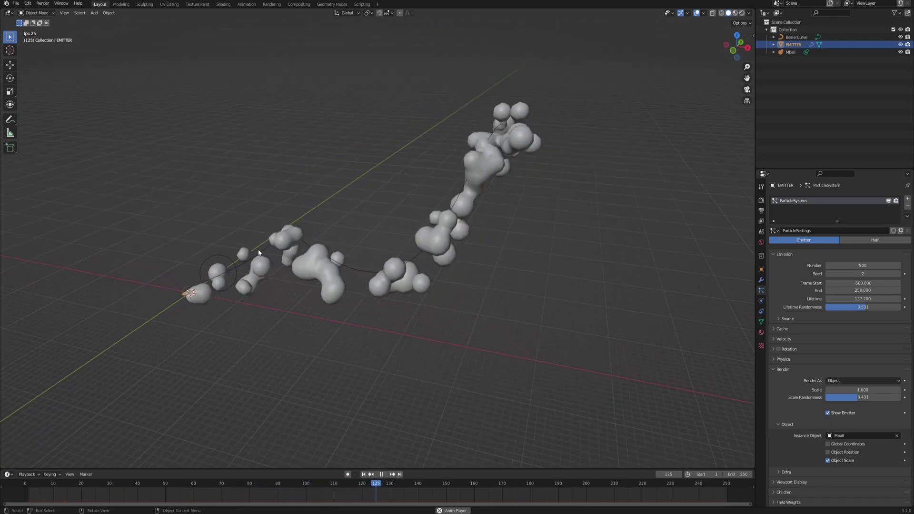
middle_click_drag(449, 190, 413, 225)
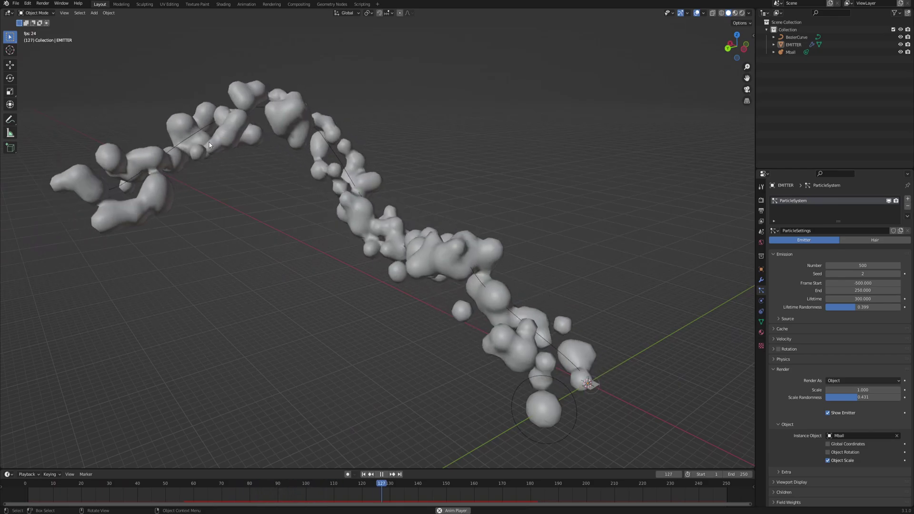
- Split the viewport, make the new area a Shader Editor with its sidebar hidden, and select the Mball metaball
left_click_drag(2, 11, 408, 90)
left_click(21, 14)
left_click(22, 87)
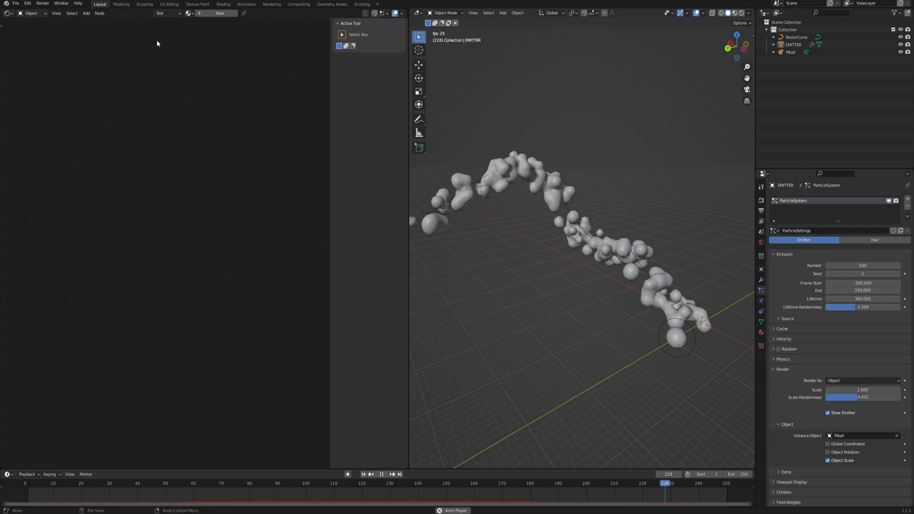
key("n")
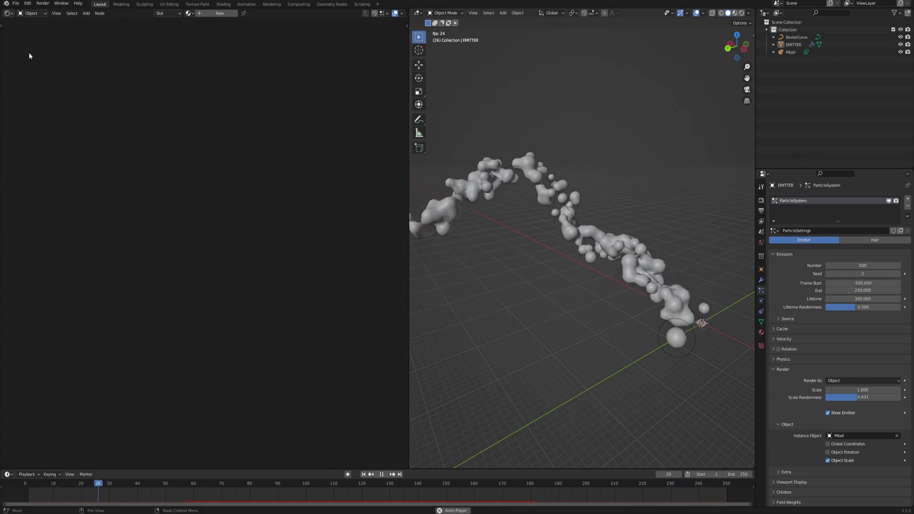
left_click(676, 341)
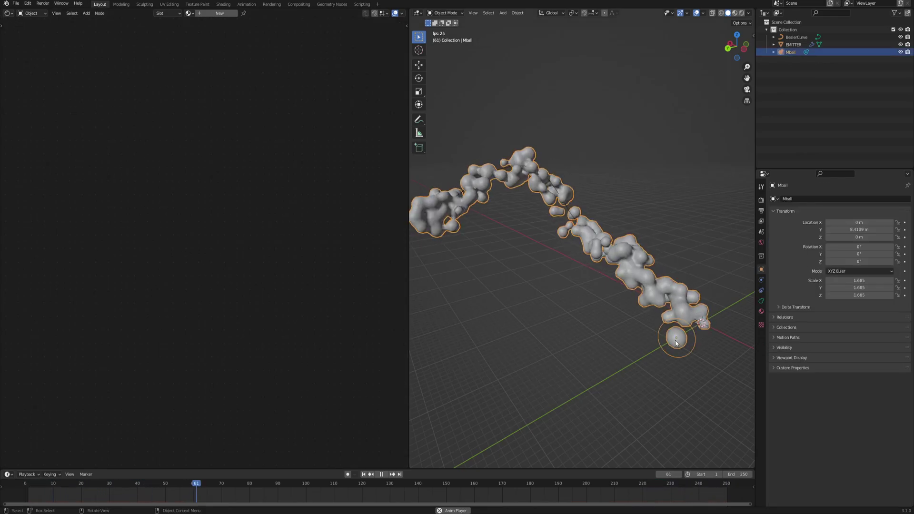
- Create a new material named SUBSCRIBE for the Mball metaball
left_click(212, 15)
type("SUBSCRIBE")
key("Return")
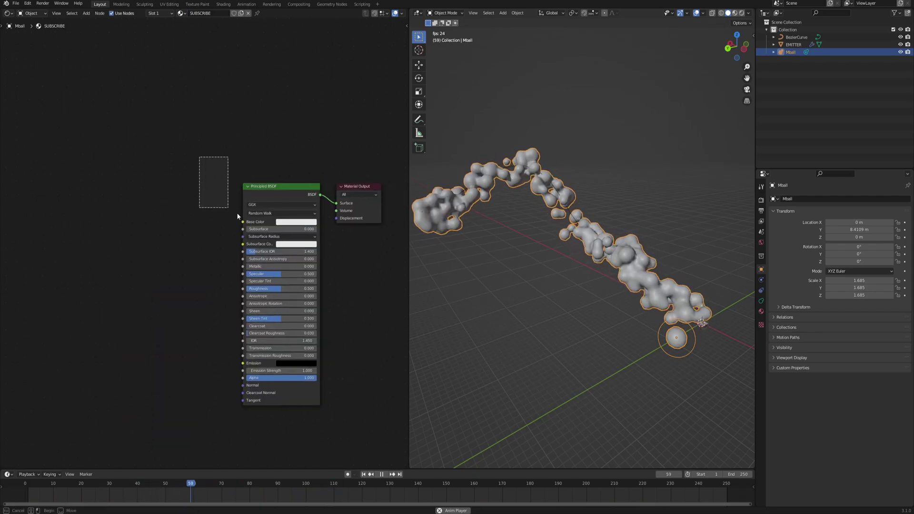
- Replace the Principled BSDF with a Glass BSDF and connect it to the Material Output's Surface input
left_click_drag(239, 217, 266, 221)
key("x")
key("F3")
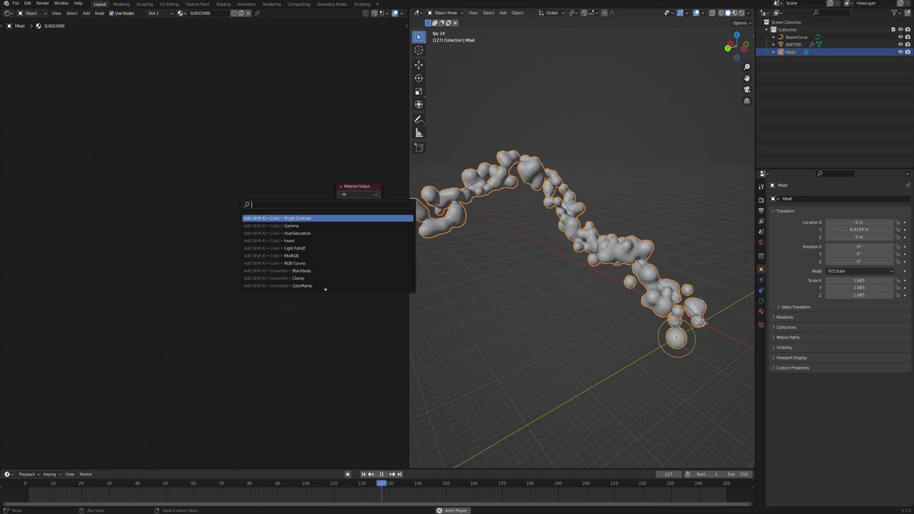
type("GLASS")
key("Return")
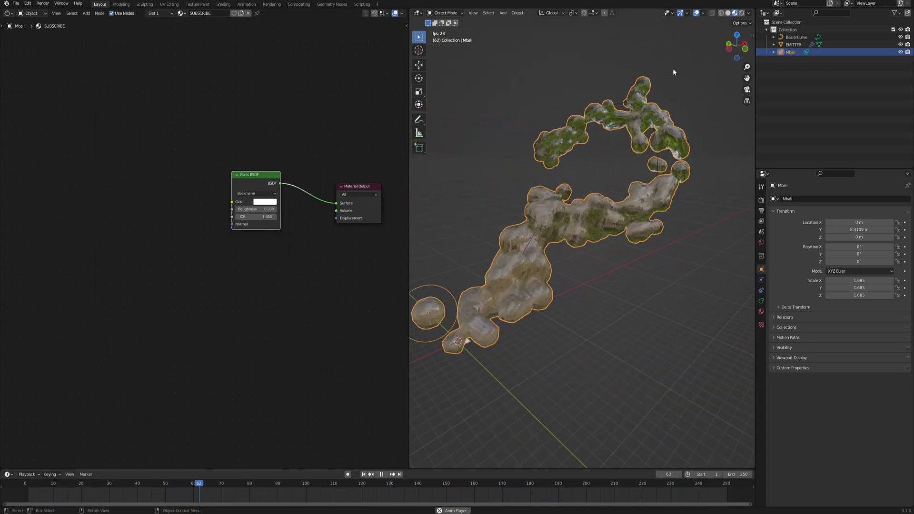
- Set the Glass BSDF color to a light blue with hue about 0.591 and saturation about 0.423
middle_click_drag(657, 100, 564, 255)
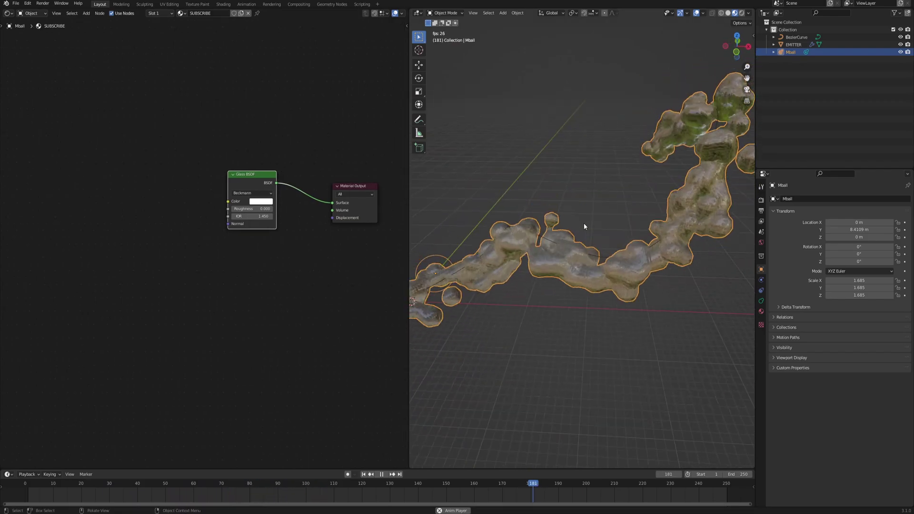
middle_click_drag(591, 210, 550, 222)
left_click(258, 201)
left_click_drag(286, 136, 278, 123)
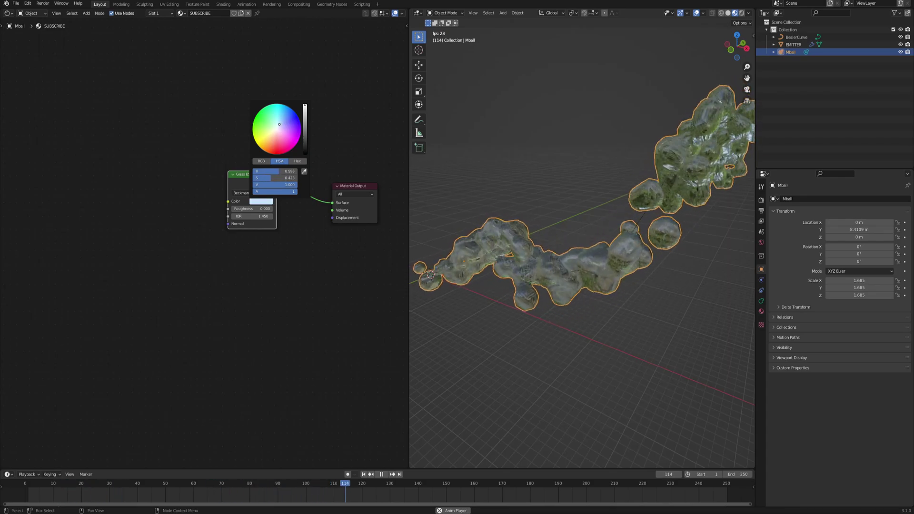
left_click(507, 137)
- Raise the Glass BSDF roughness to about 0.146
middle_click_drag(541, 231, 531, 231)
middle_click_drag(530, 232, 536, 215)
left_click_drag(248, 208, 255, 209)
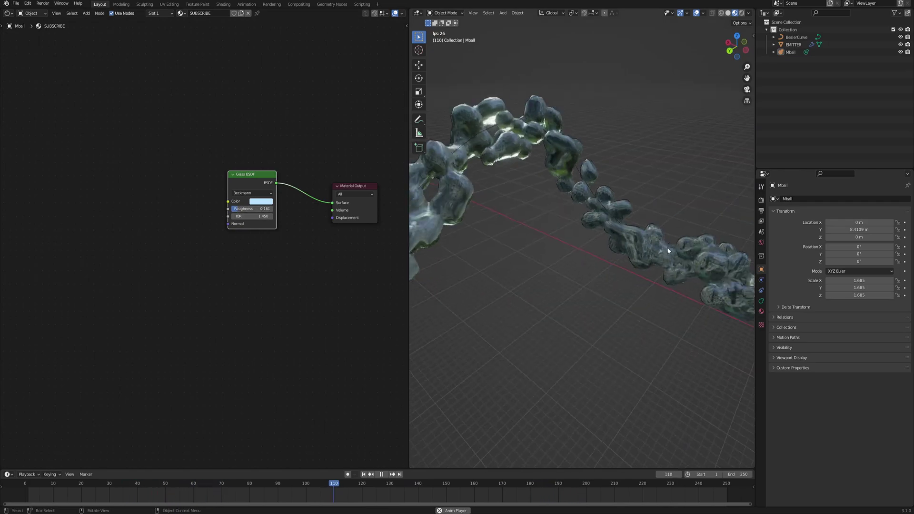
middle_click_drag(666, 252, 603, 220)
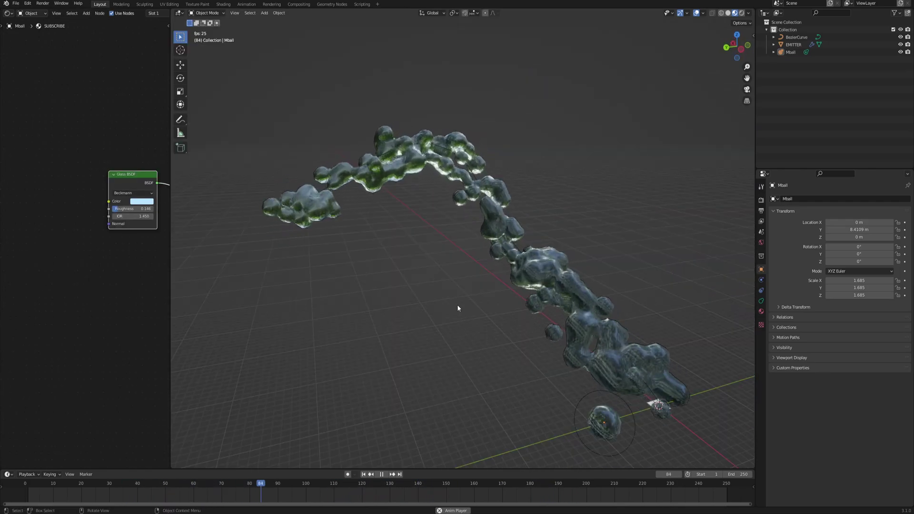
scroll(457, 304, "up", 1)
middle_click_drag(443, 267, 507, 312)
scroll(508, 297, "down", 1)
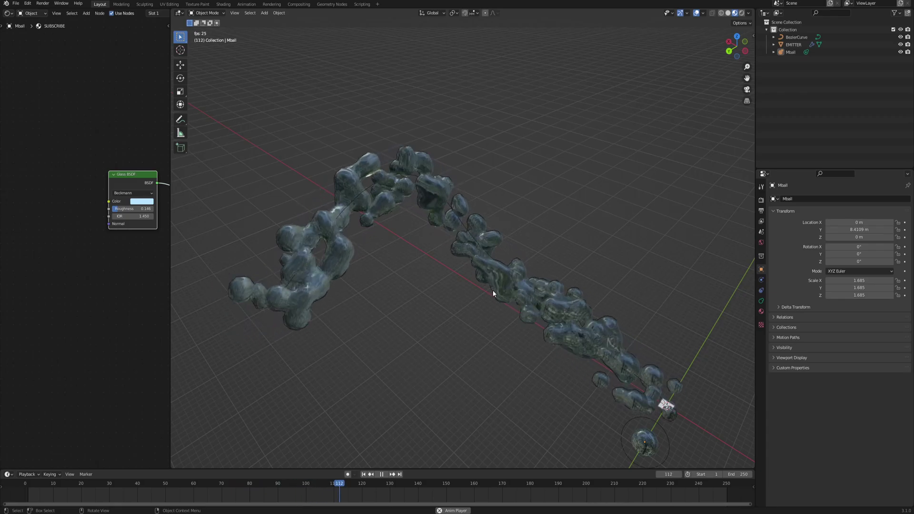
mouse_move(479, 289)
middle_mouse_down()
mouse_move(455, 279)
mouse_move(493, 291)
middle_mouse_up()
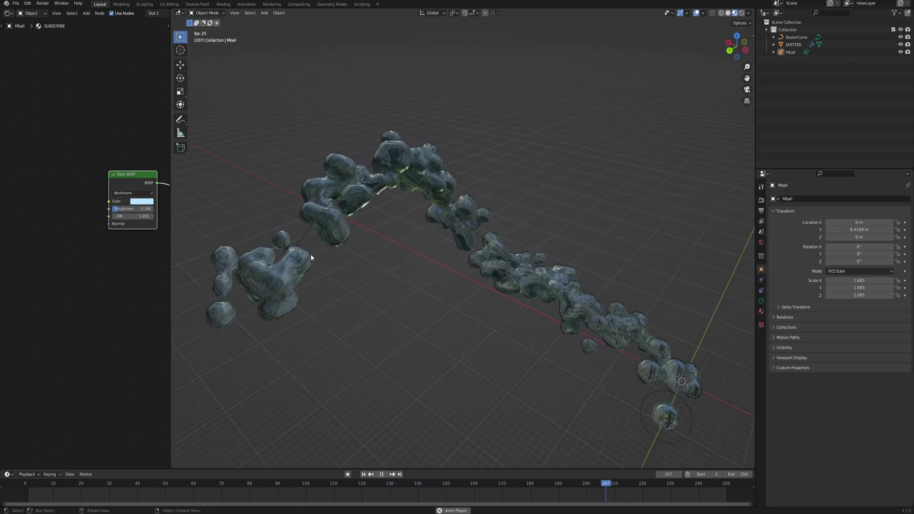
- Edit the BezierCurve and extrude a new control point upward from its far end to lengthen the stream
left_click(349, 166)
left_click(798, 37)
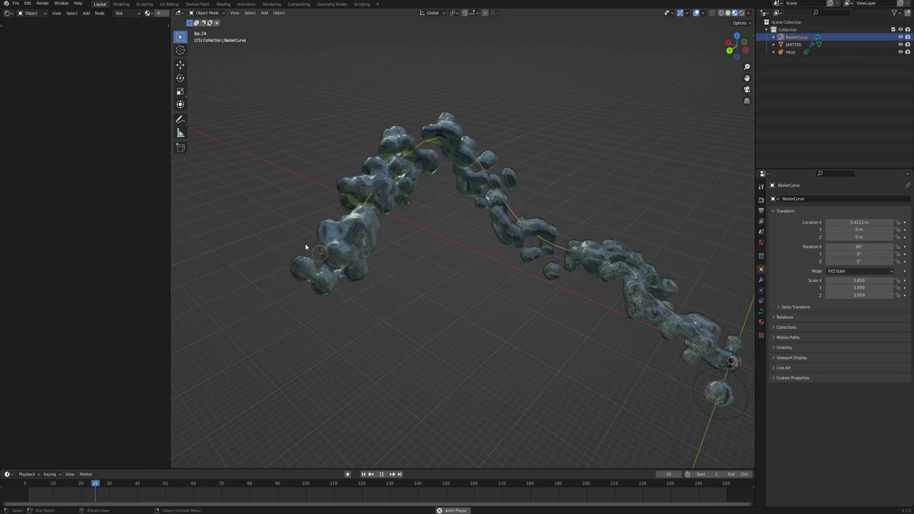
key("Tab")
left_click(317, 254)
middle_click_drag(428, 284, 444, 294)
scroll(392, 302, "down", 1)
key("e")
left_click(555, 341)
middle_click_drag(535, 314, 508, 308)
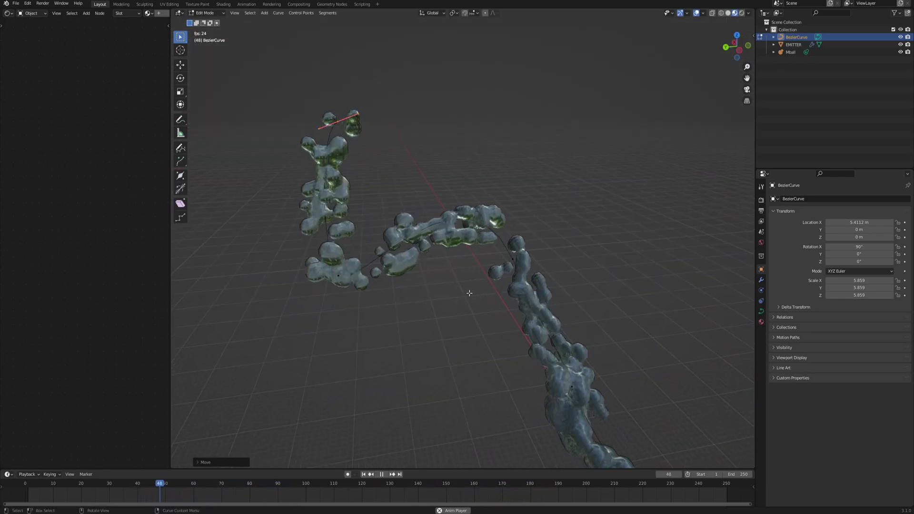
mouse_move(469, 292)
middle_mouse_down()
mouse_move(485, 293)
mouse_move(460, 290)
middle_mouse_up()
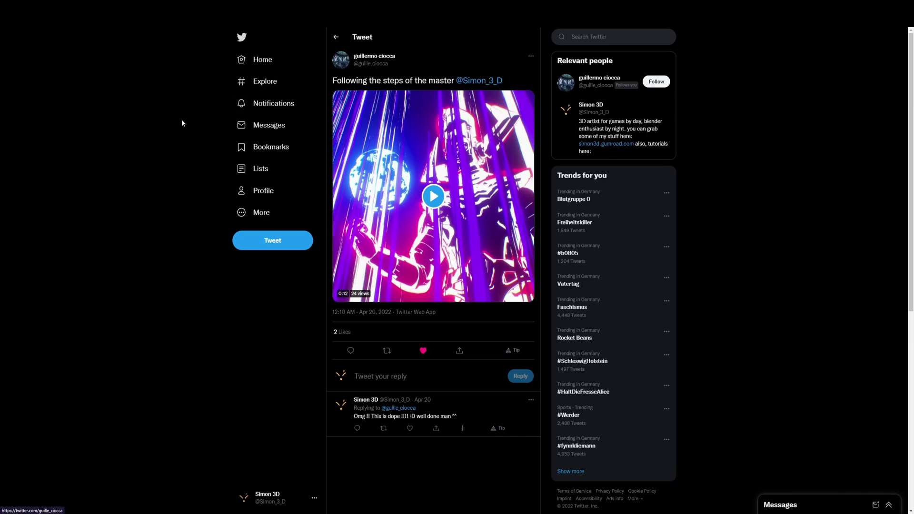
- Switch to Twitter and play the video in the open tweet, pausing and resuming it
left_click(444, 199)
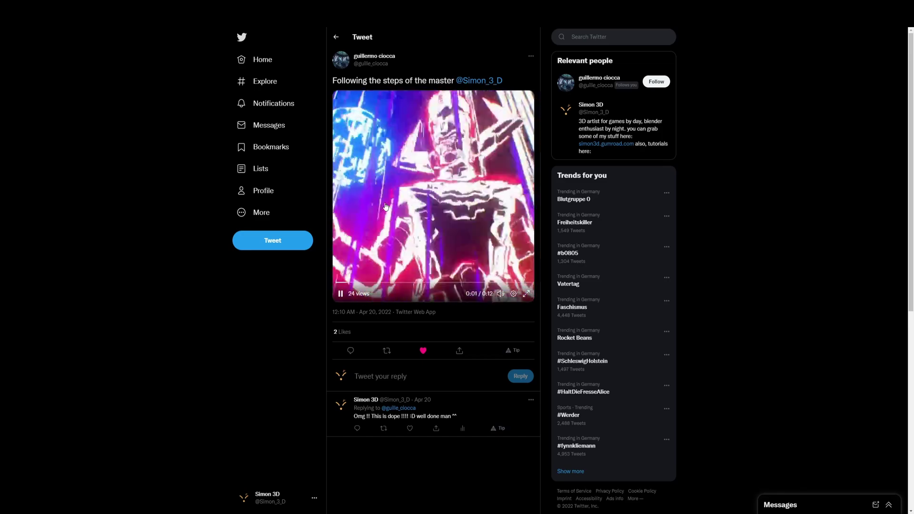
left_click(340, 294)
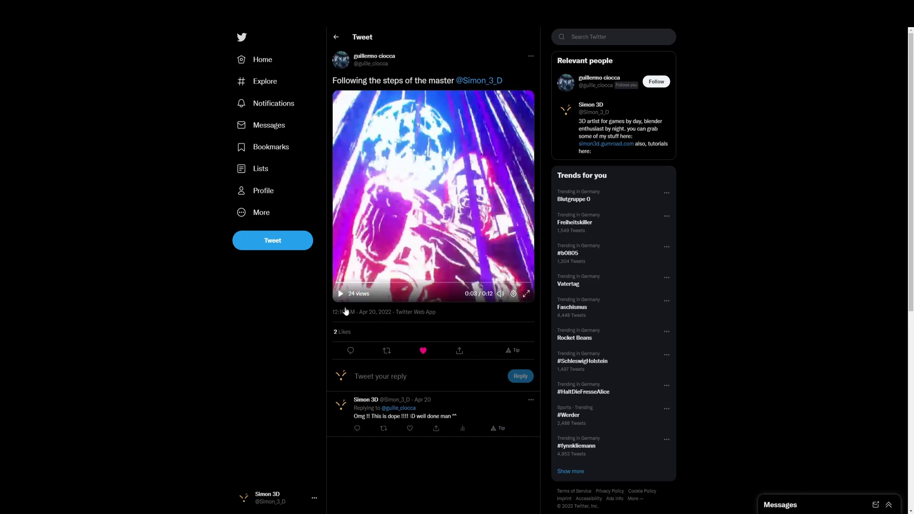
left_click(340, 294)
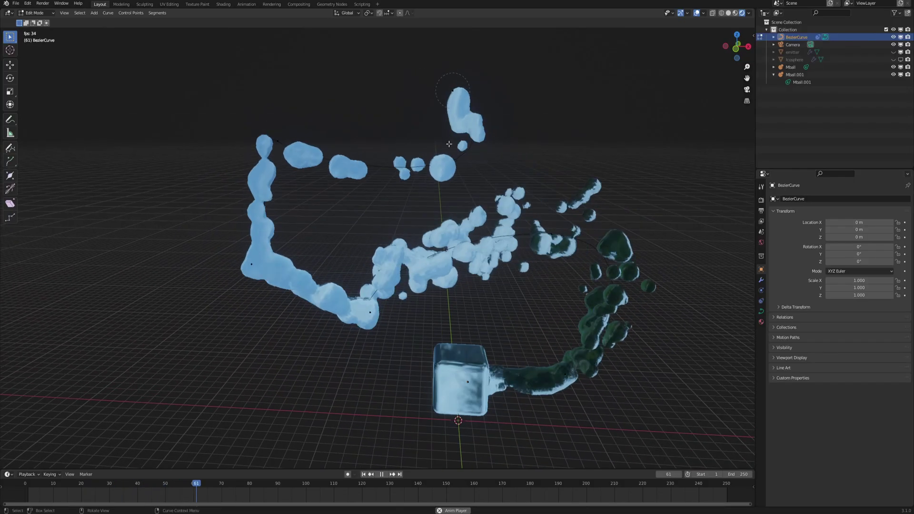
- Switch back to Blender, extrude another control point from the BezierCurve's upper end and reposition it to extend the upper bend
left_click(323, 94)
scroll(365, 206, "down", 4)
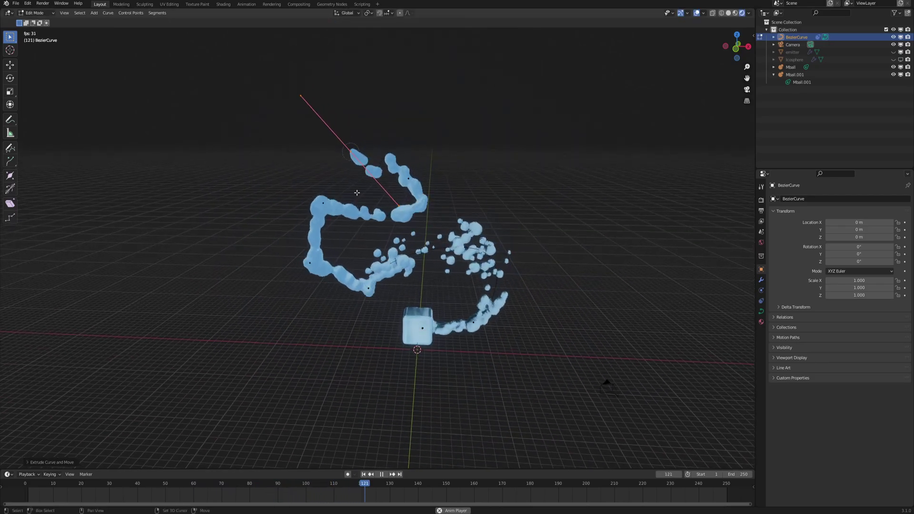
left_click(376, 195)
scroll(377, 195, "up", 2)
middle_click_drag(471, 218, 450, 216)
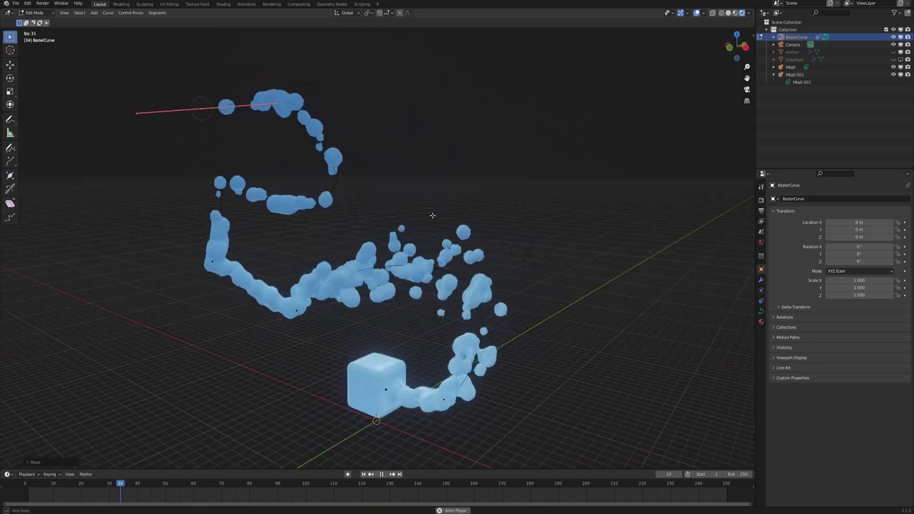
middle_click_drag(432, 215, 458, 202)
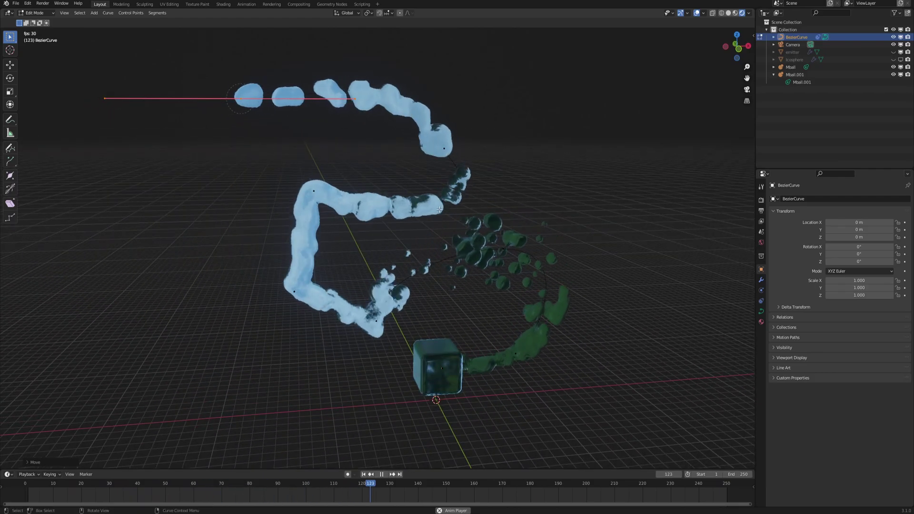
middle_click_drag(439, 210, 405, 202)
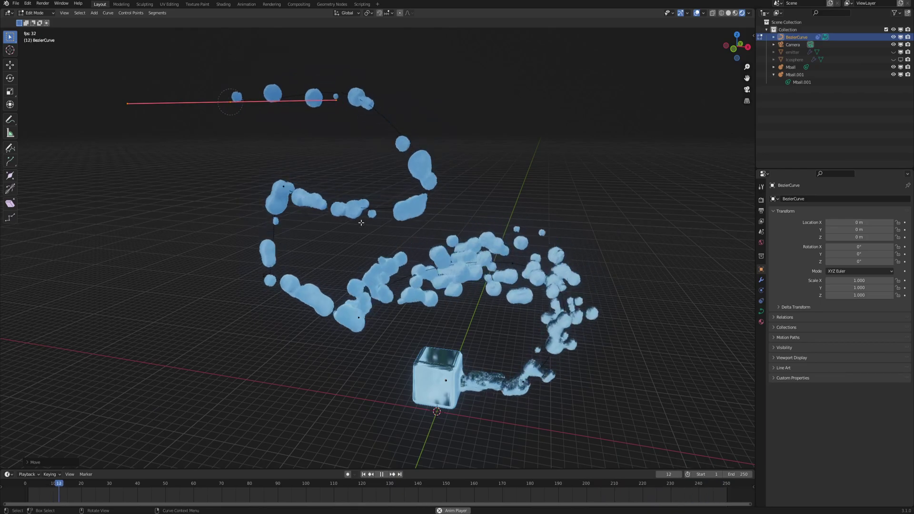
middle_click_drag(342, 183, 341, 195, "shift")
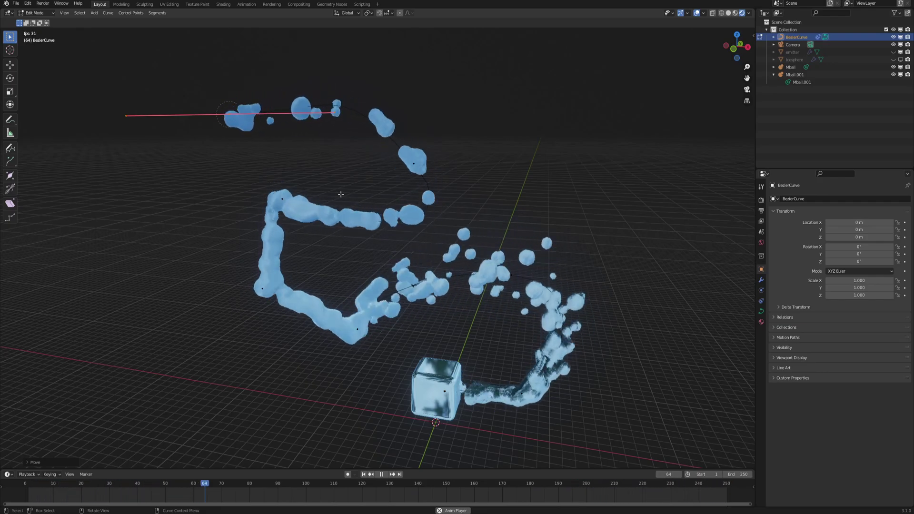
- Move control points at the BezierCurve's upper bend and middle corner to reshape the stream's path
key("g")
left_click(413, 147)
left_click(283, 199)
key("g")
left_click(279, 203)
middle_click_drag(471, 207, 483, 216)
left_click(344, 217)
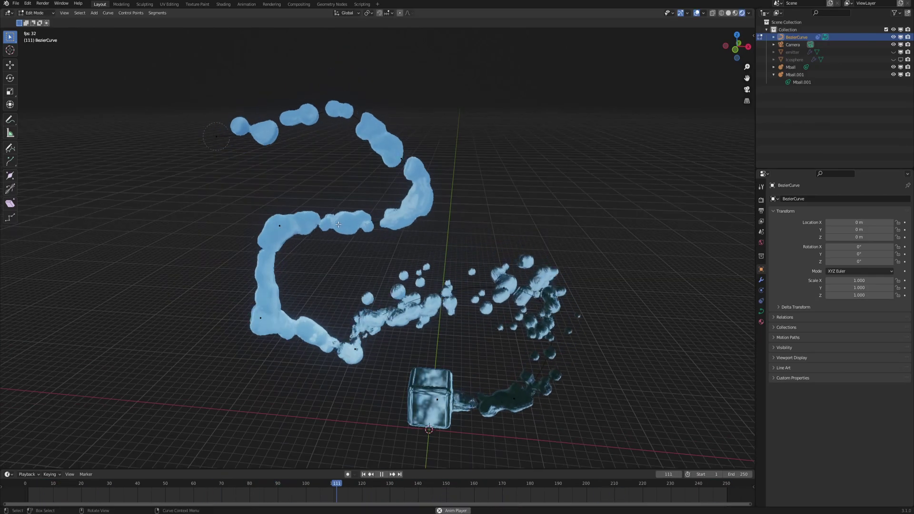